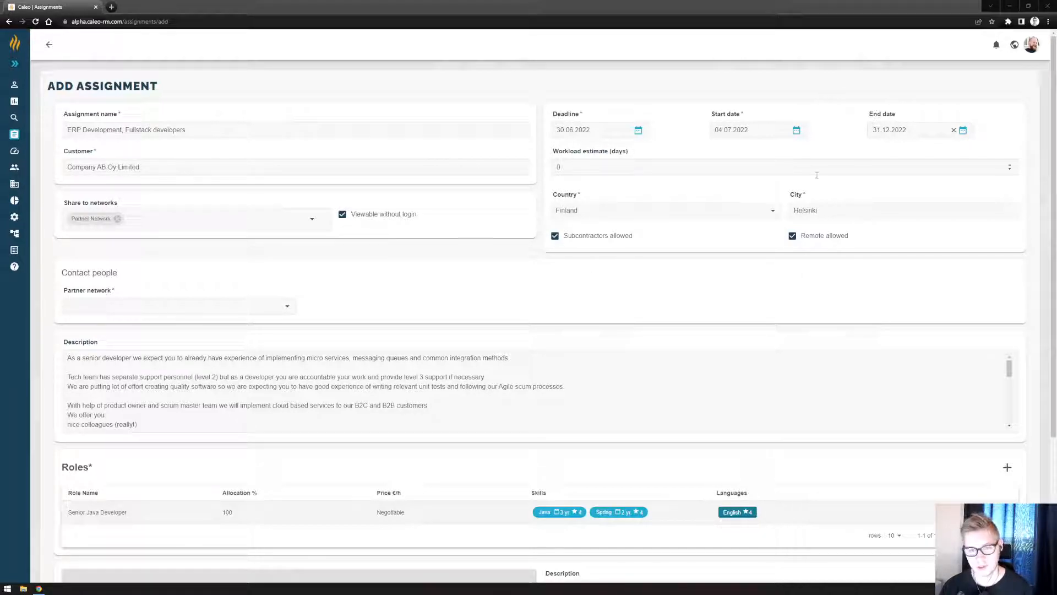
Add a new role to the assignment and name it Mid Java Developer.
scroll(636, 263, down, 1)
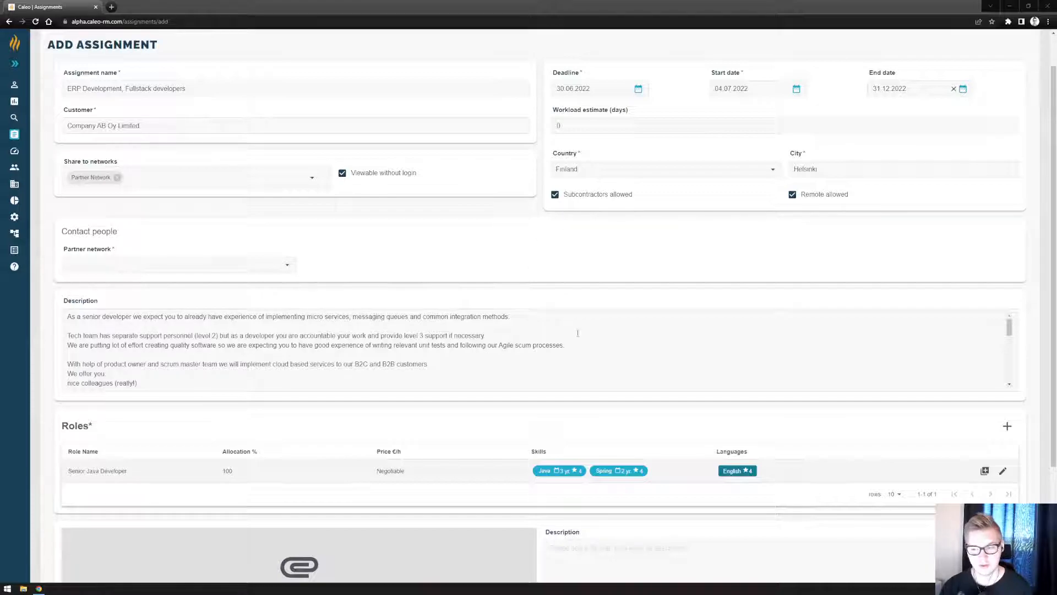
scroll(581, 335, down, 1)
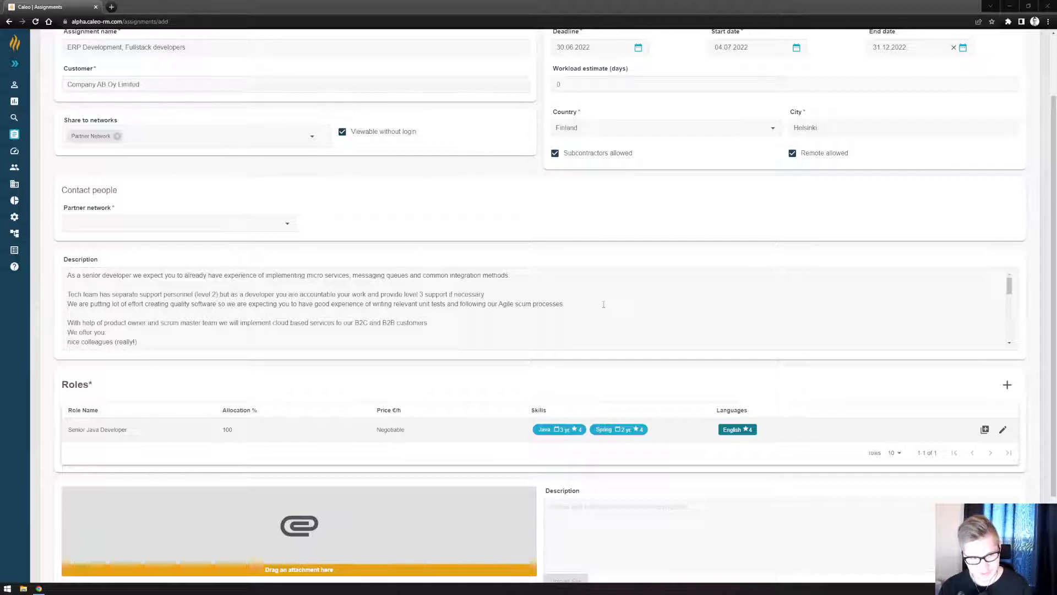
scroll(538, 304, down, 5)
scroll(537, 304, down, 2)
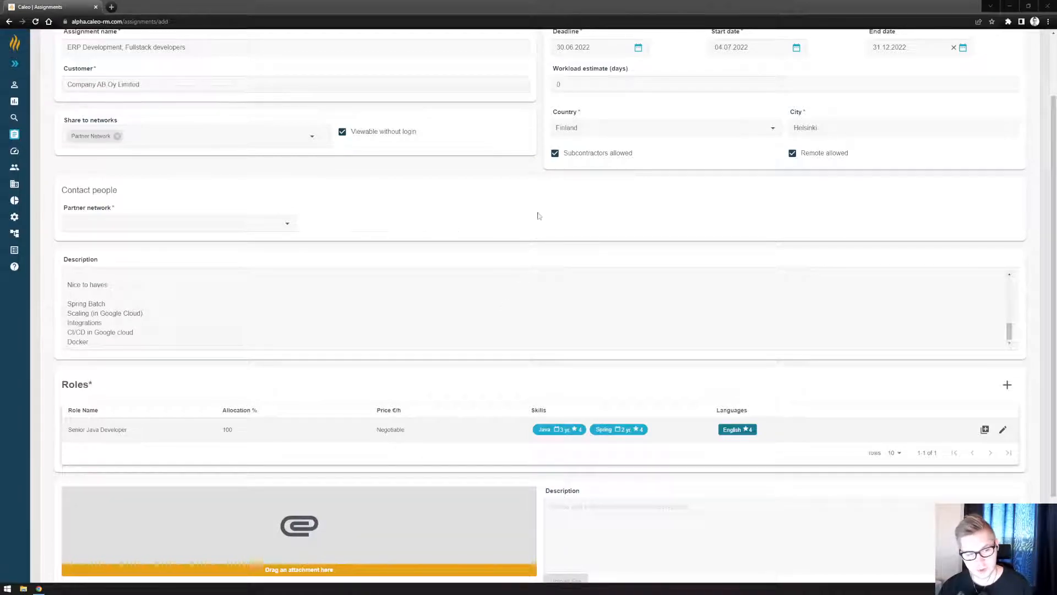
scroll(538, 216, down, 2)
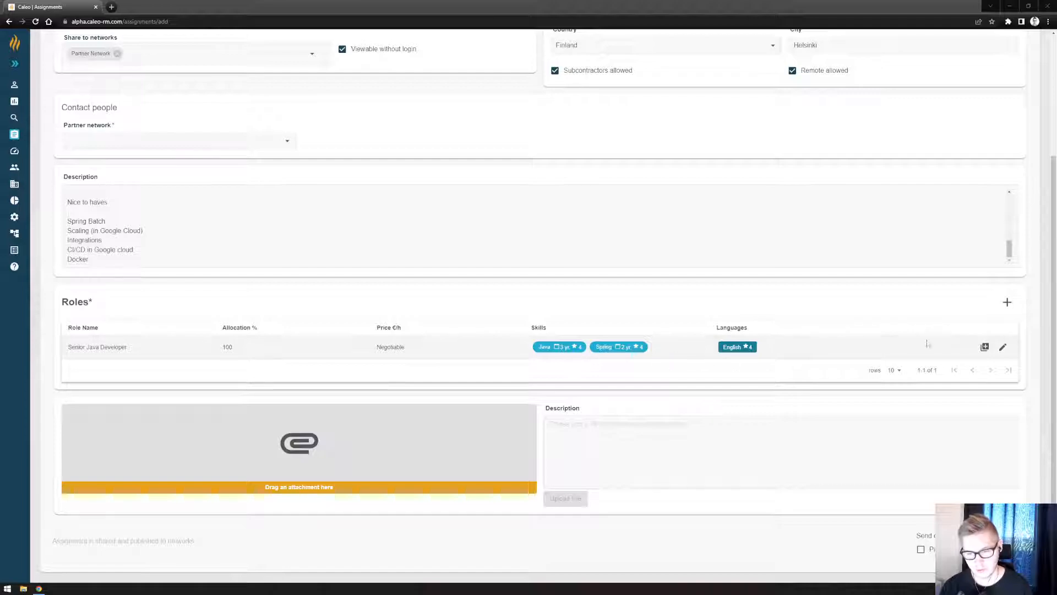
click(1007, 303)
click(360, 210)
text(Mid )
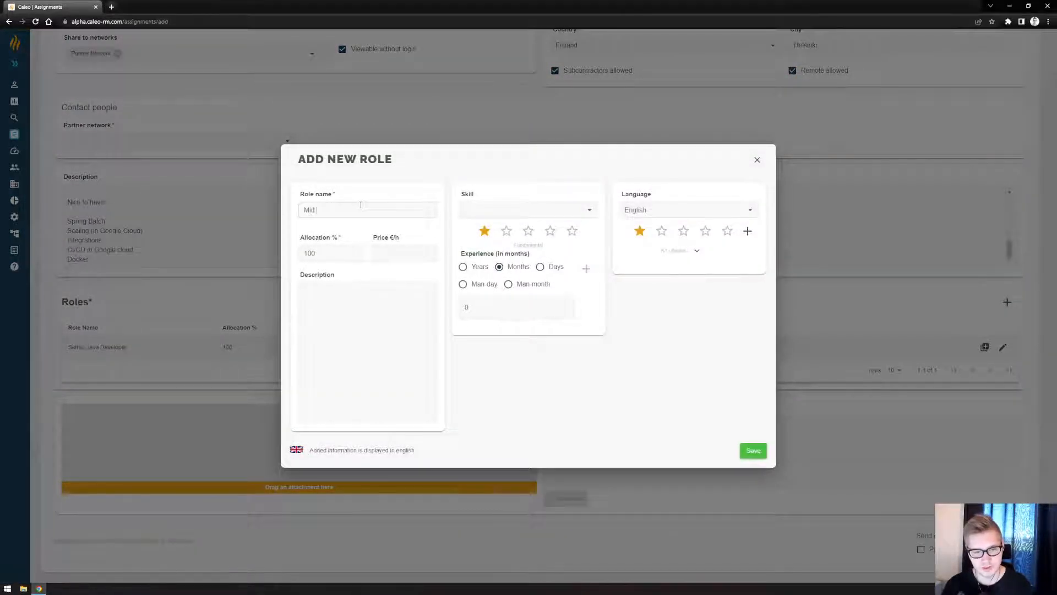
text(Java Developer,)
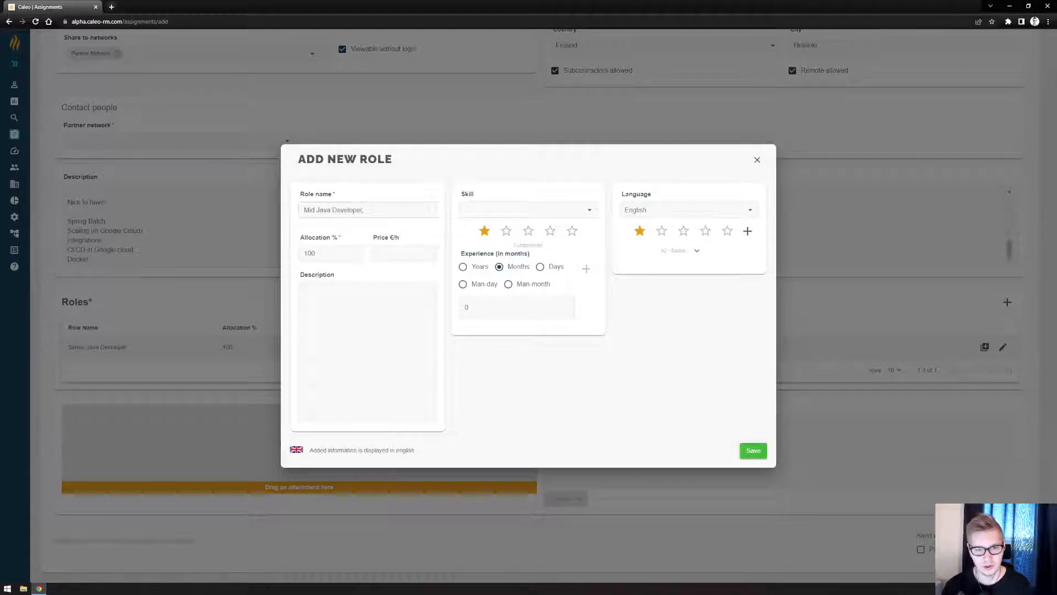
Add the Java skill to the role with a three-star level and 2 years of experience.
click(471, 212)
text(java)
click(516, 227)
click(528, 231)
click(463, 266)
double_click(472, 307)
text(2)
click(586, 270)
Add the Spring skill to the role with a three-star level and 1 year of experience.
click(506, 210)
text(spring)
key(Return)
click(528, 230)
double_click(497, 315)
text(1)
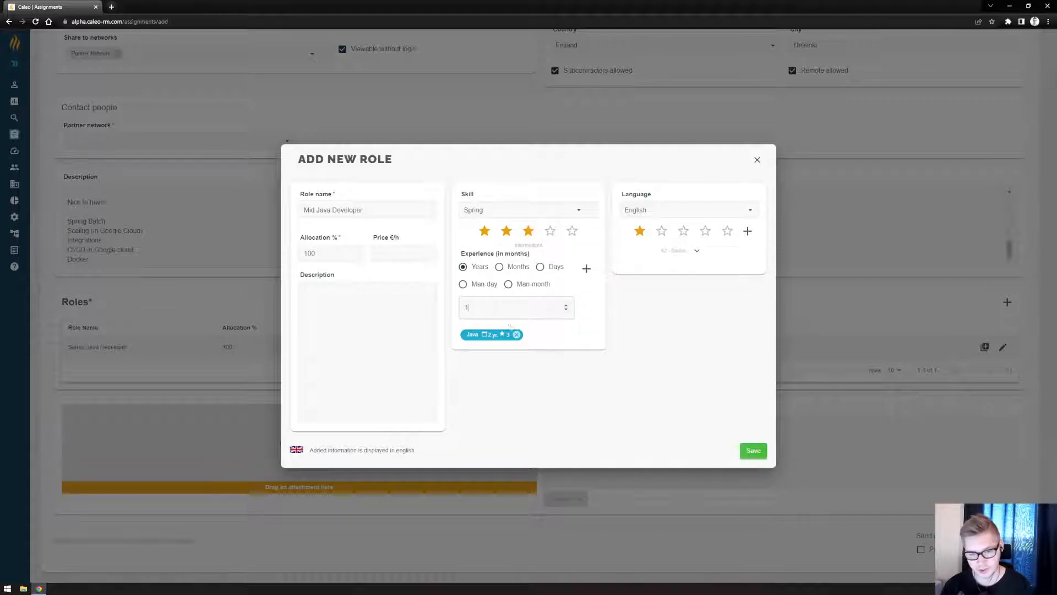
click(586, 268)
Add English at a four-star level as the role's language and save the role.
click(705, 231)
click(747, 230)
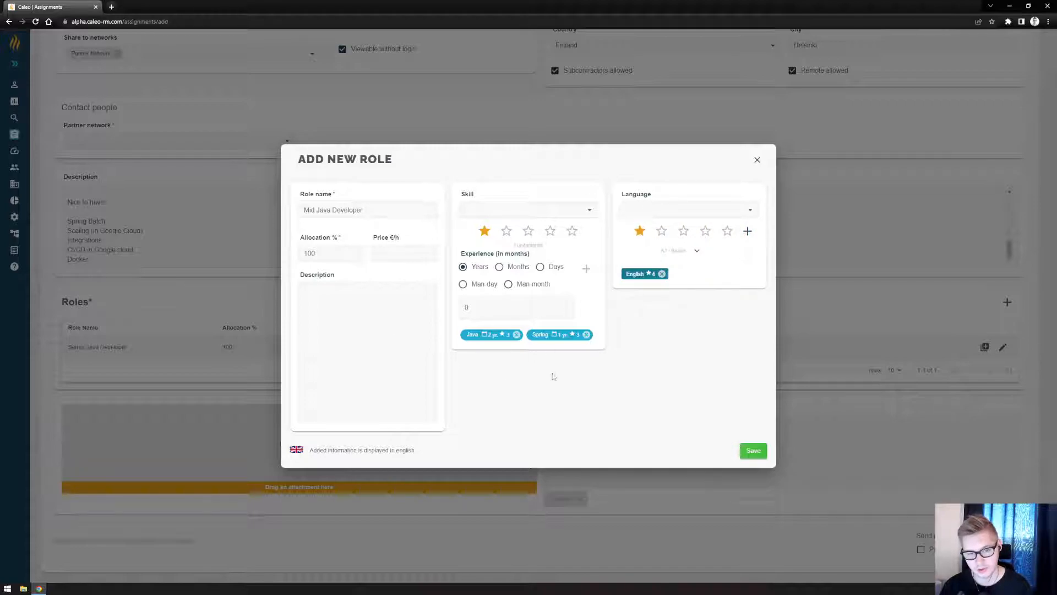
click(756, 452)
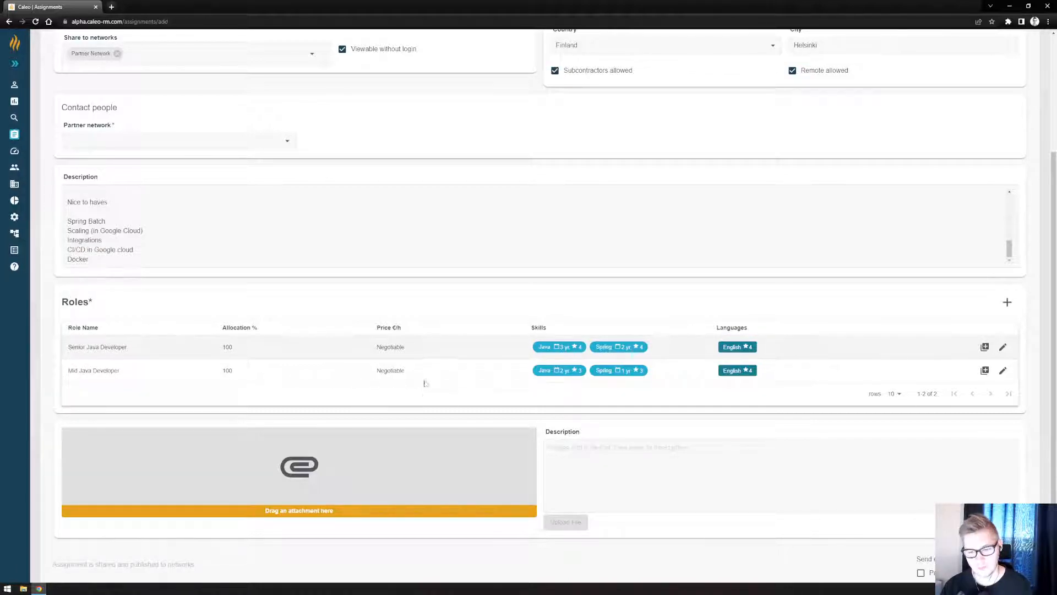
Choose the first listed person as the Partner network contact for the assignment.
scroll(478, 355, up, 1)
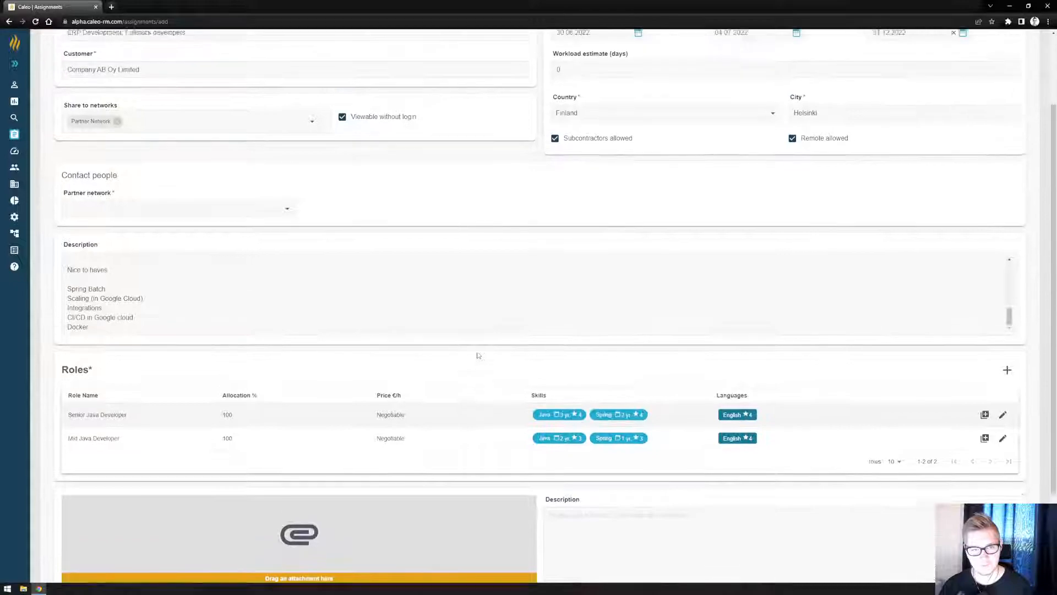
scroll(478, 355, up, 2)
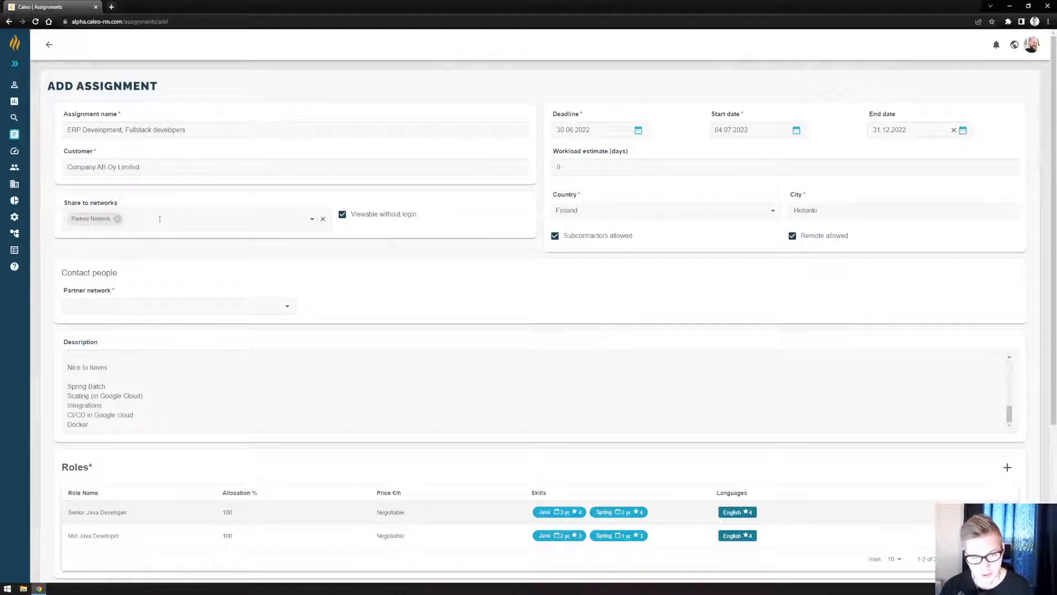
click(154, 305)
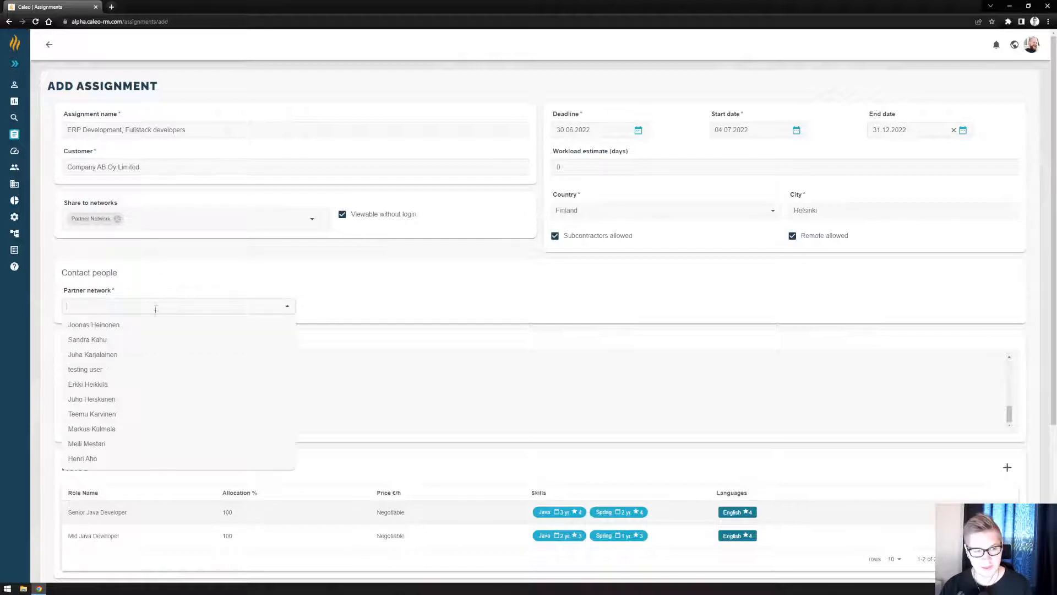
click(156, 323)
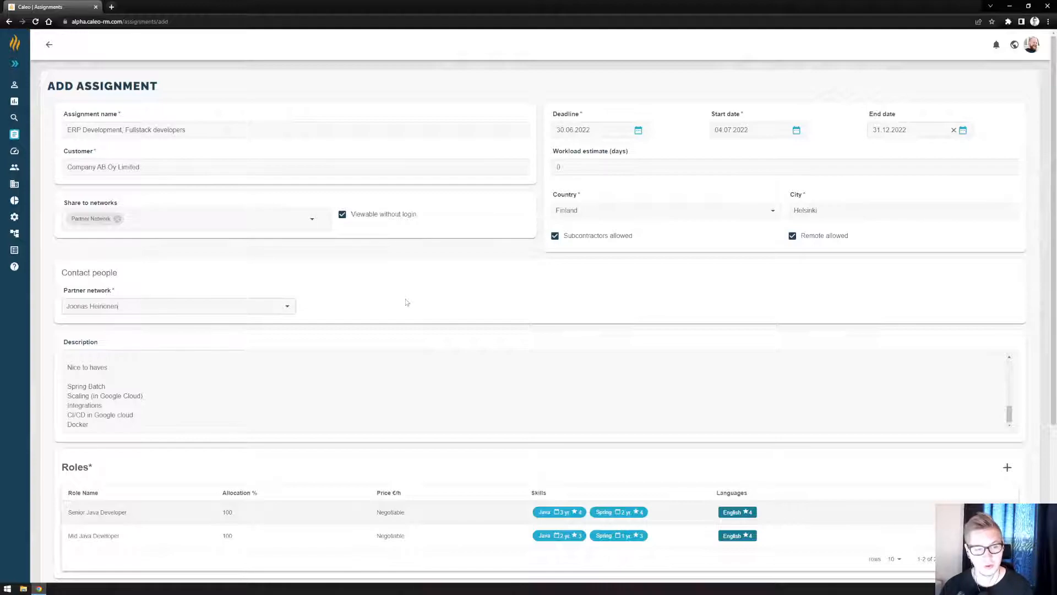
Enable the network's send option at the end of the form and save the shared assignment.
scroll(445, 287, down, 4)
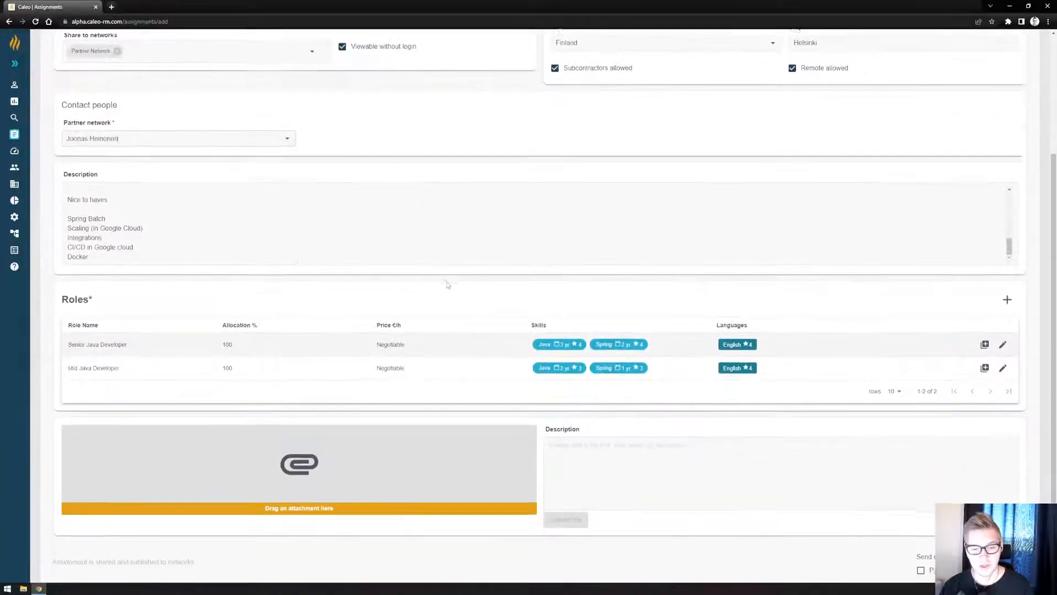
scroll(550, 346, down, 1)
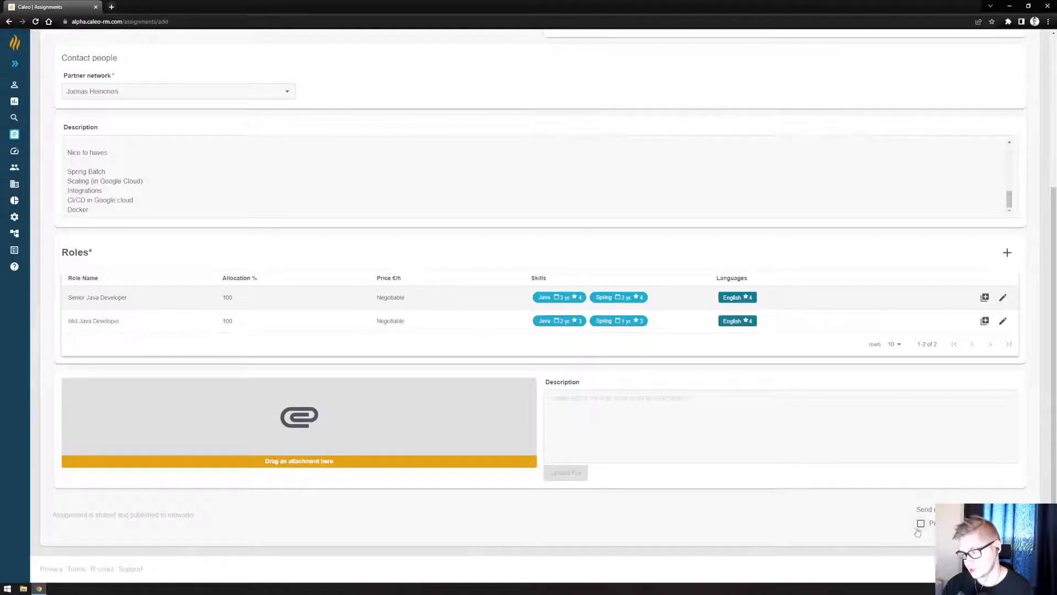
scroll(256, 316, up, 2)
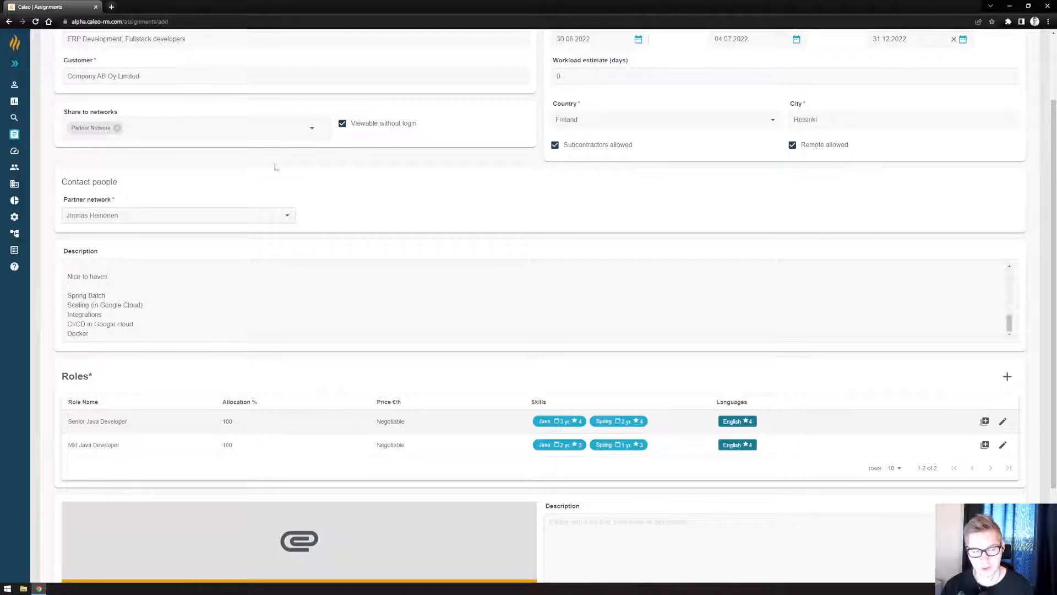
scroll(634, 236, down, 2)
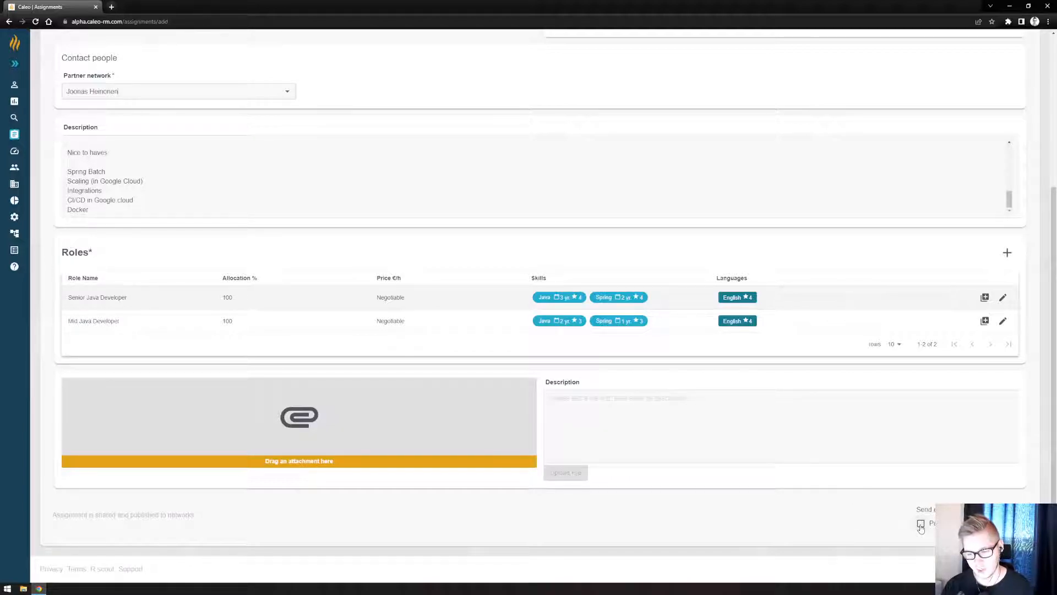
click(921, 525)
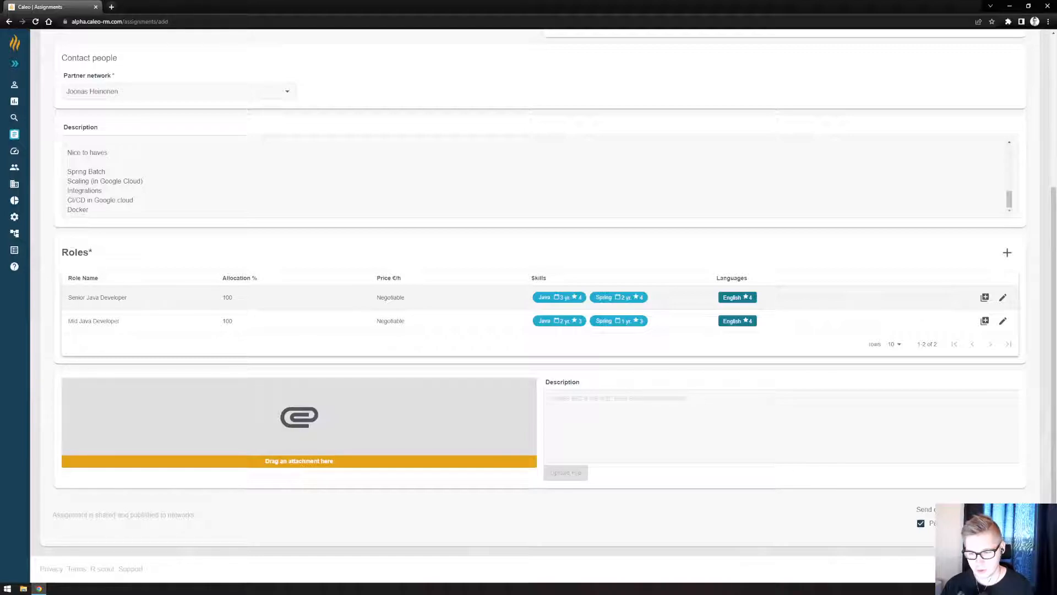
click(1002, 523)
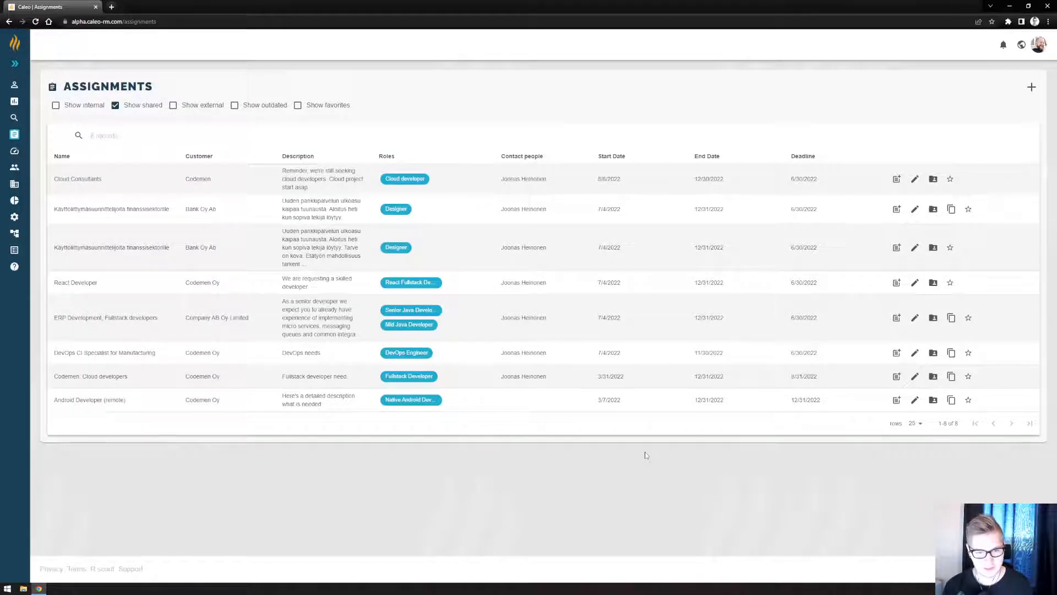
Locate the ERP Development, Fullstack developers assignment in the shared list and in the partner account's external list.
drag(55, 315, 171, 319)
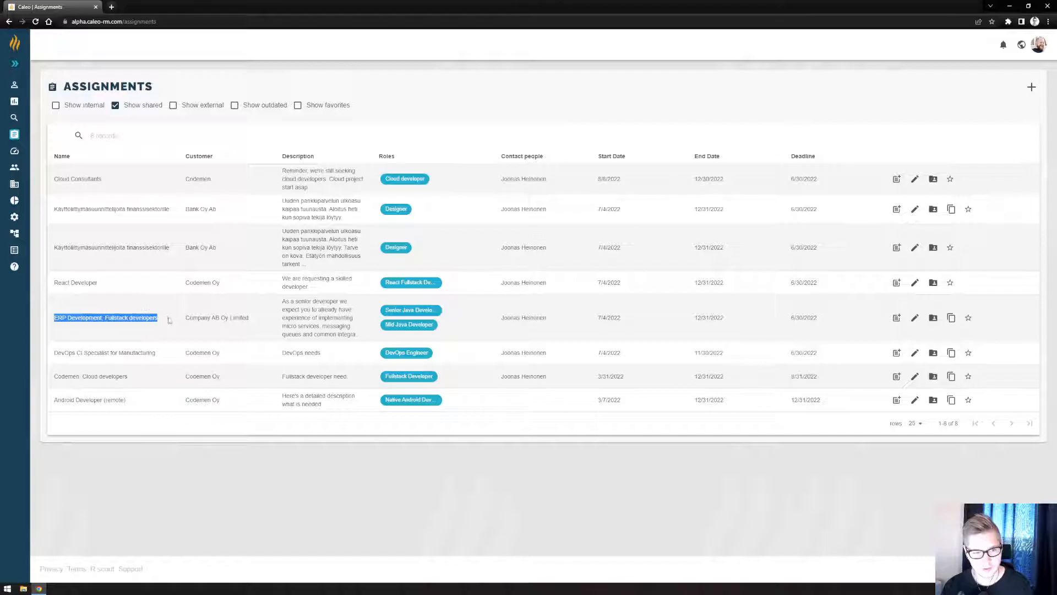
click(187, 322)
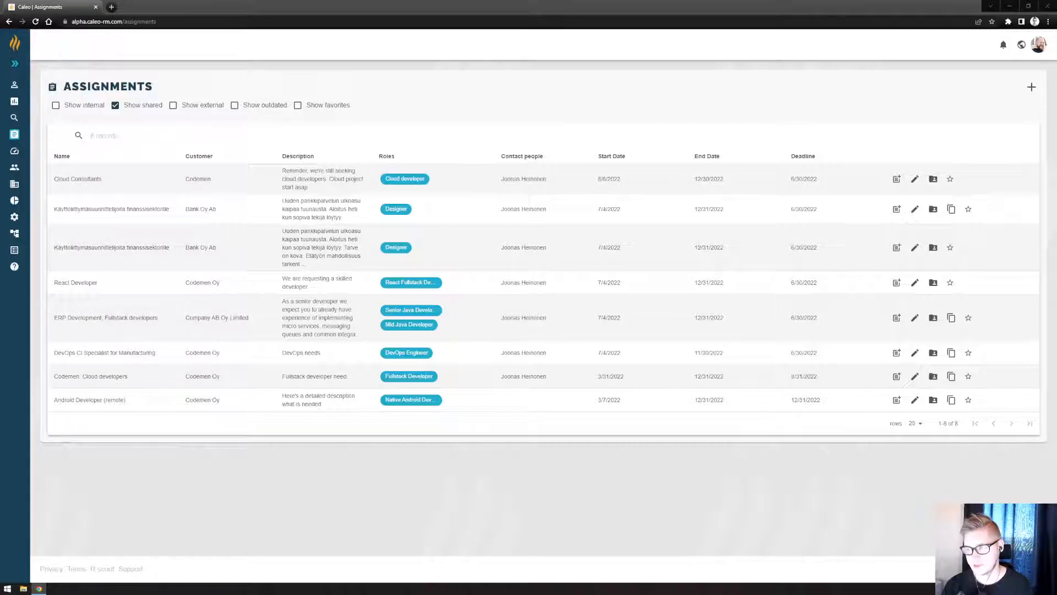
drag(1056, 484, 468, 0)
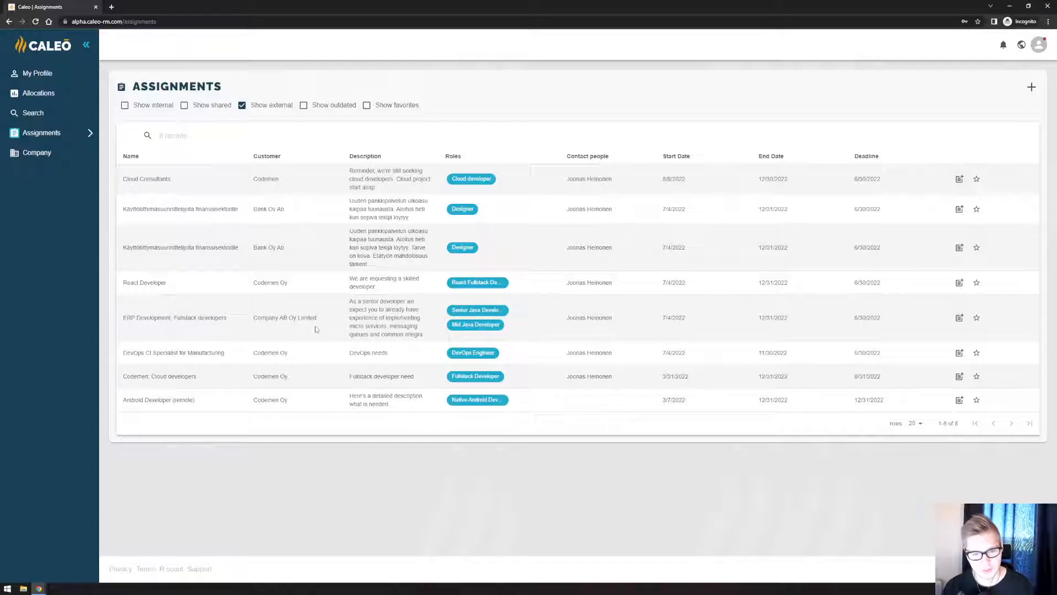
drag(118, 325, 243, 316)
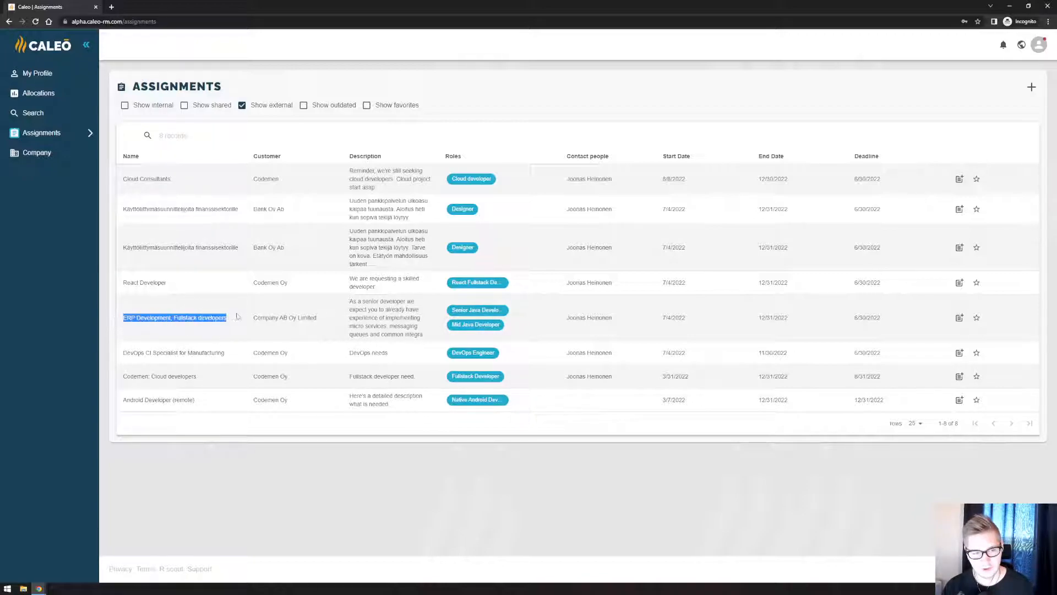
click(254, 316)
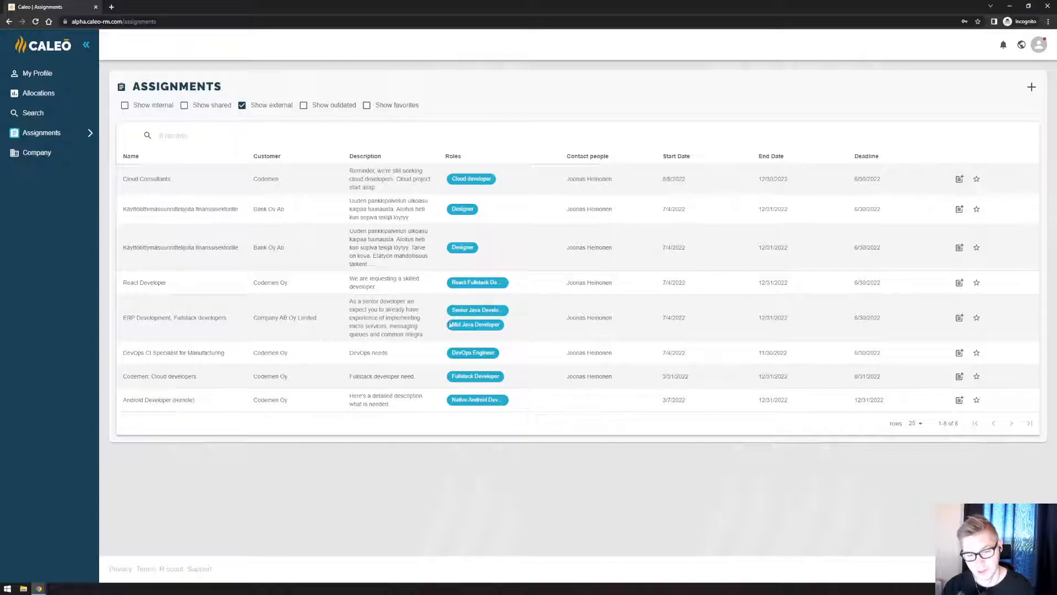
Open the ERP Development, Fullstack developers assignment as the partner and review its roles, dates, description and contact details.
click(960, 318)
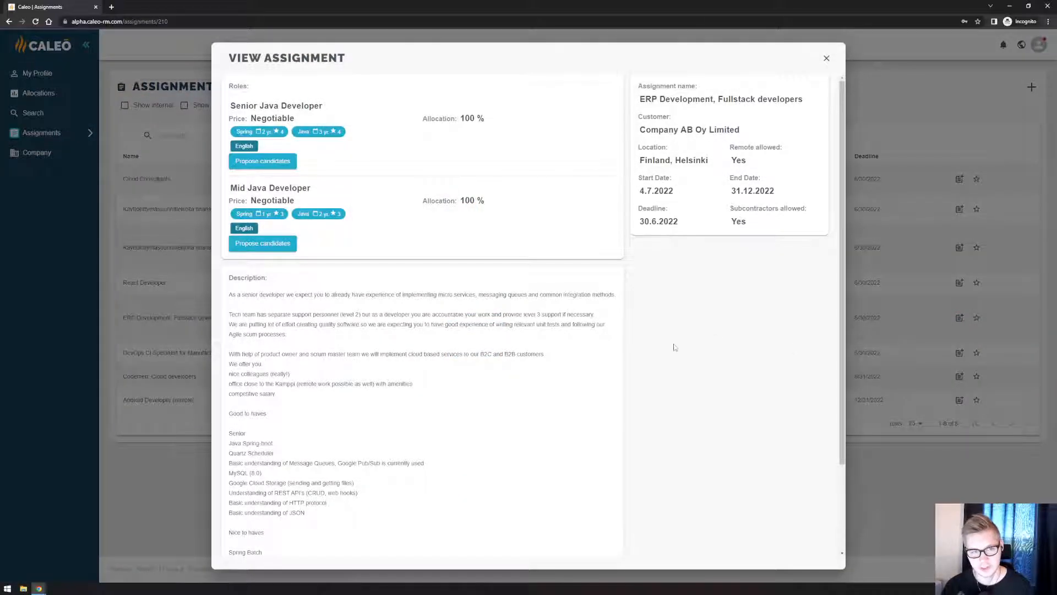
triple_click(648, 130)
click(642, 99)
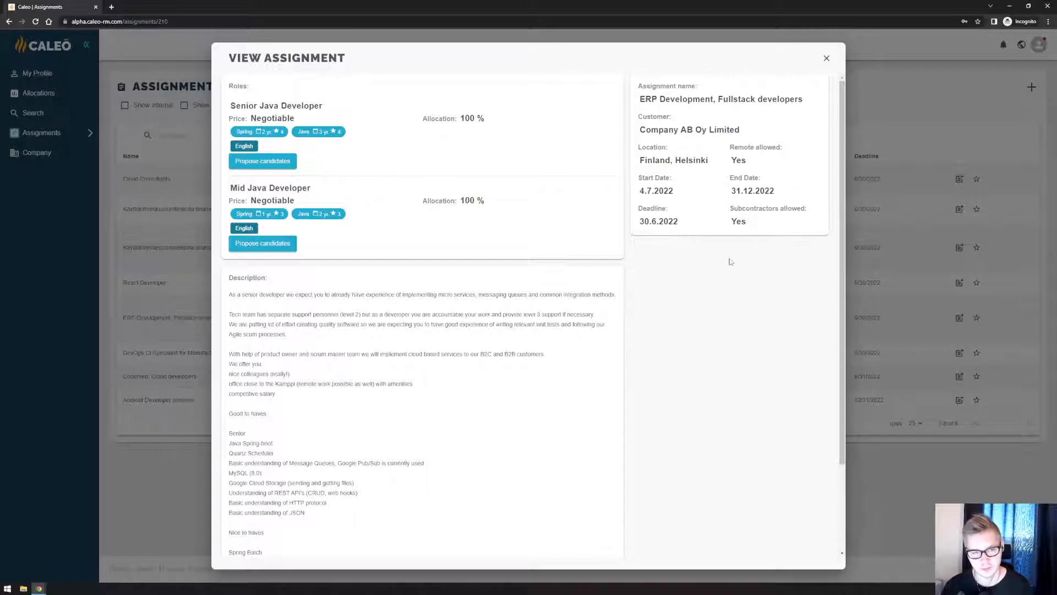
scroll(716, 311, down, 2)
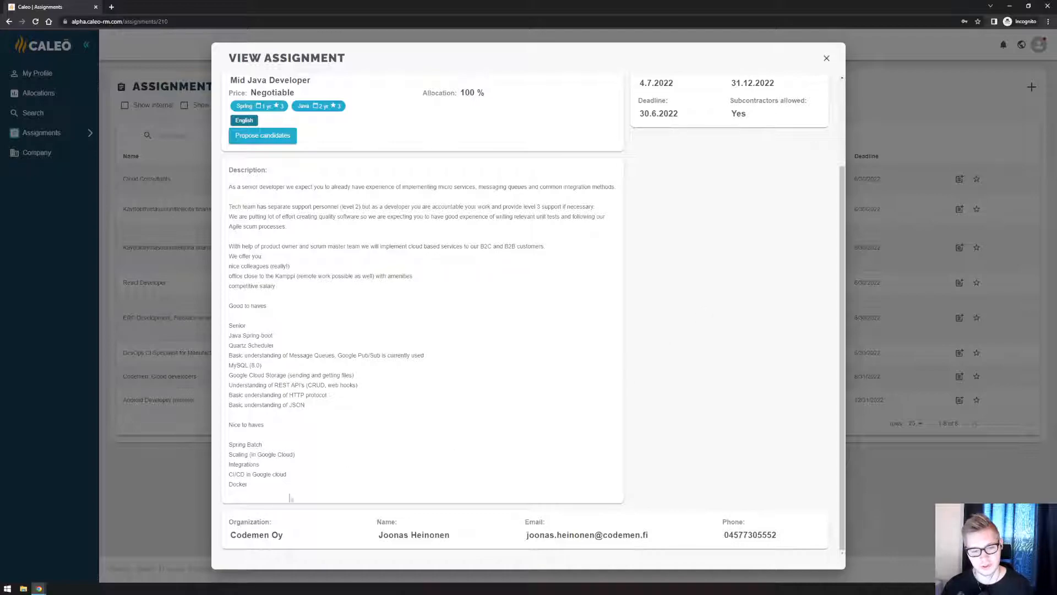
scroll(397, 389, up, 1)
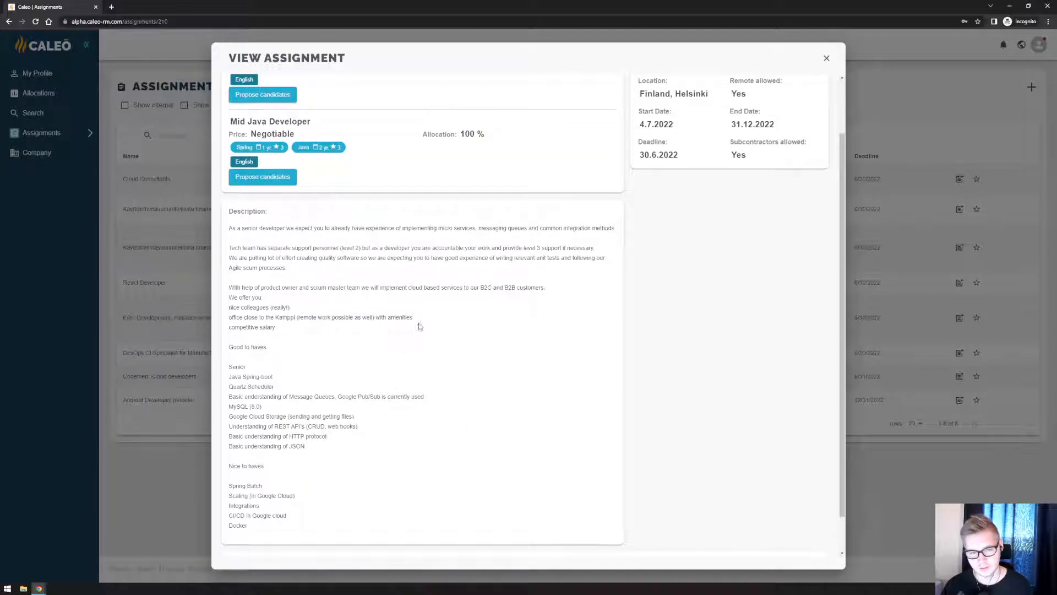
scroll(419, 327, up, 2)
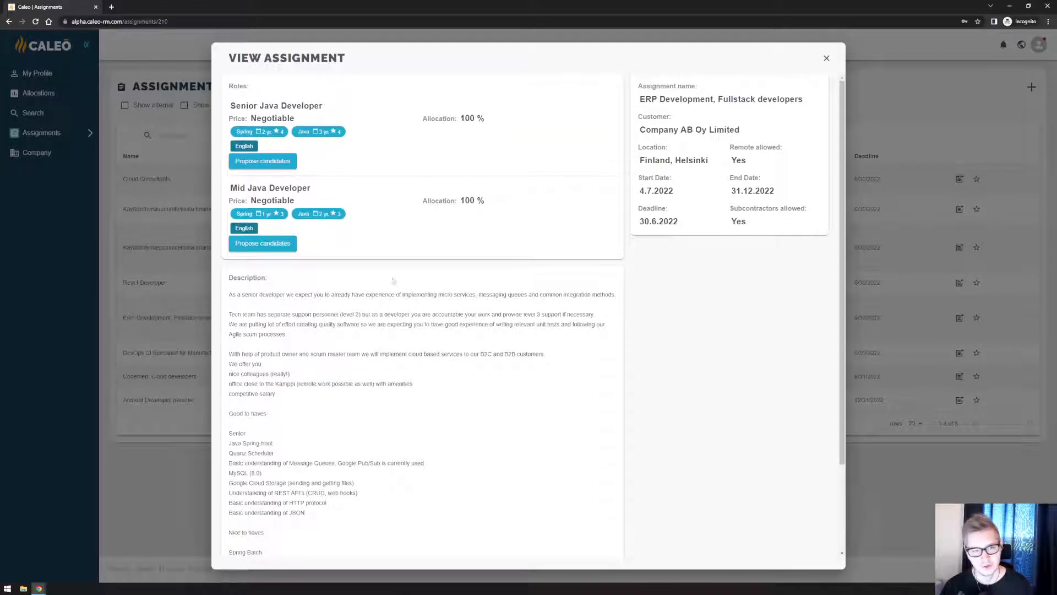
Start a candidate proposal for the Senior Java Developer role and add the listed candidate to it.
click(280, 166)
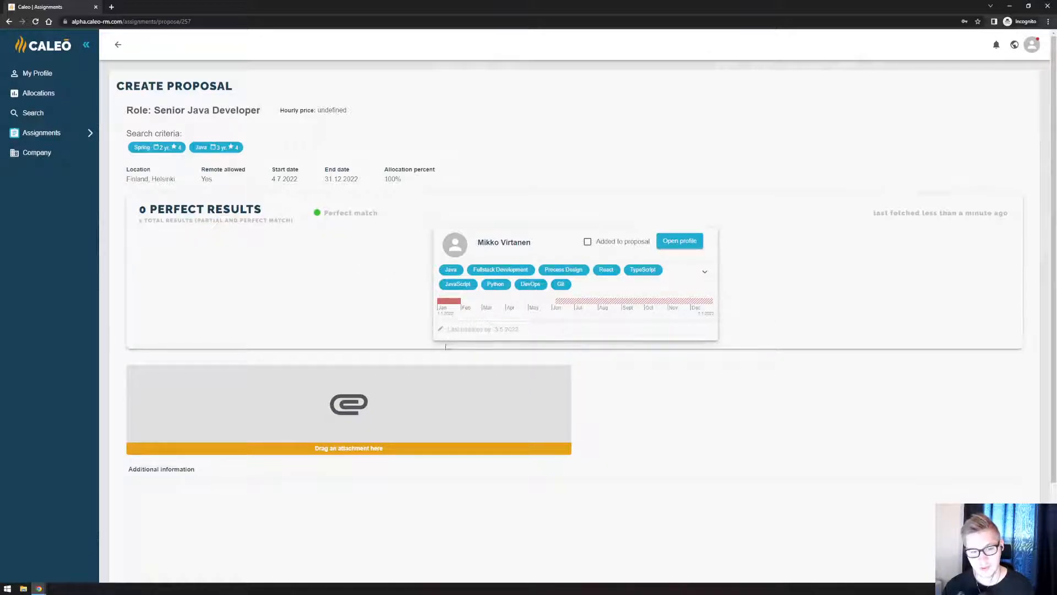
scroll(612, 378, down, 1)
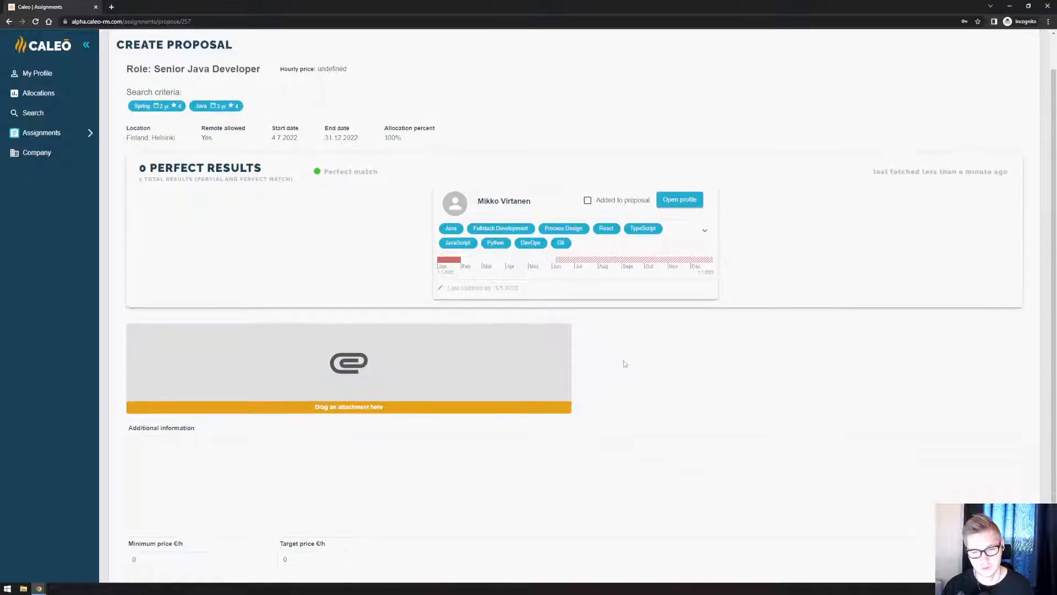
click(588, 201)
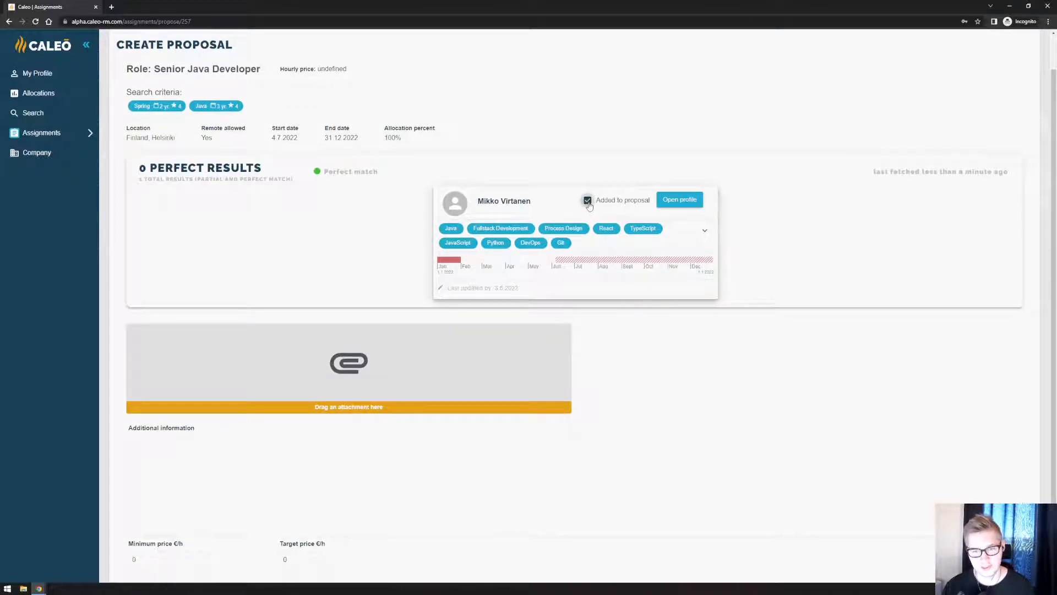
scroll(349, 233, up, 1)
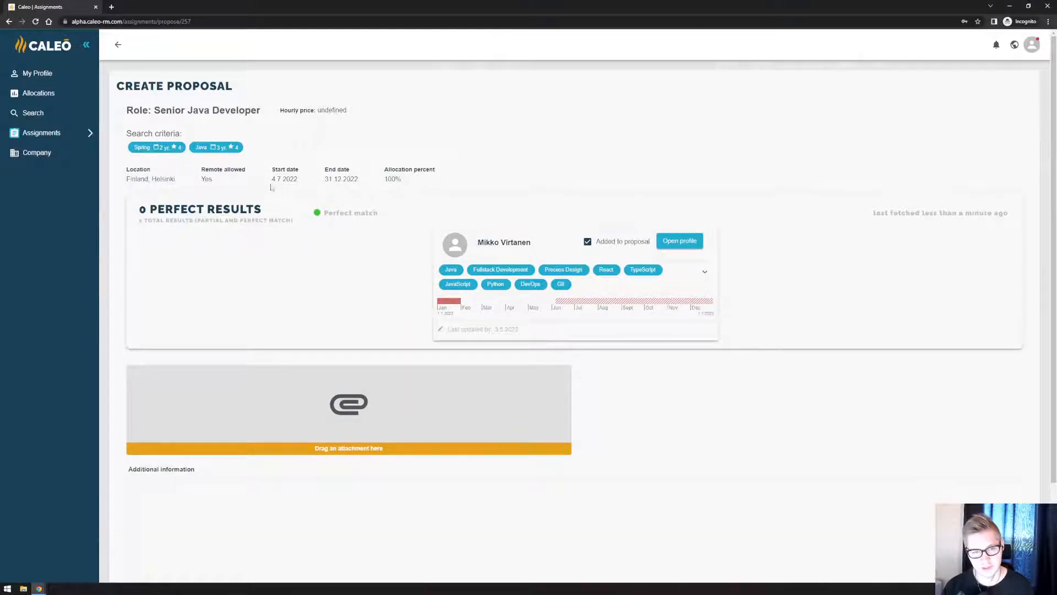
Attach the candidate's CV file from the Desktop folder to the Senior Java Developer proposal.
scroll(431, 276, down, 2)
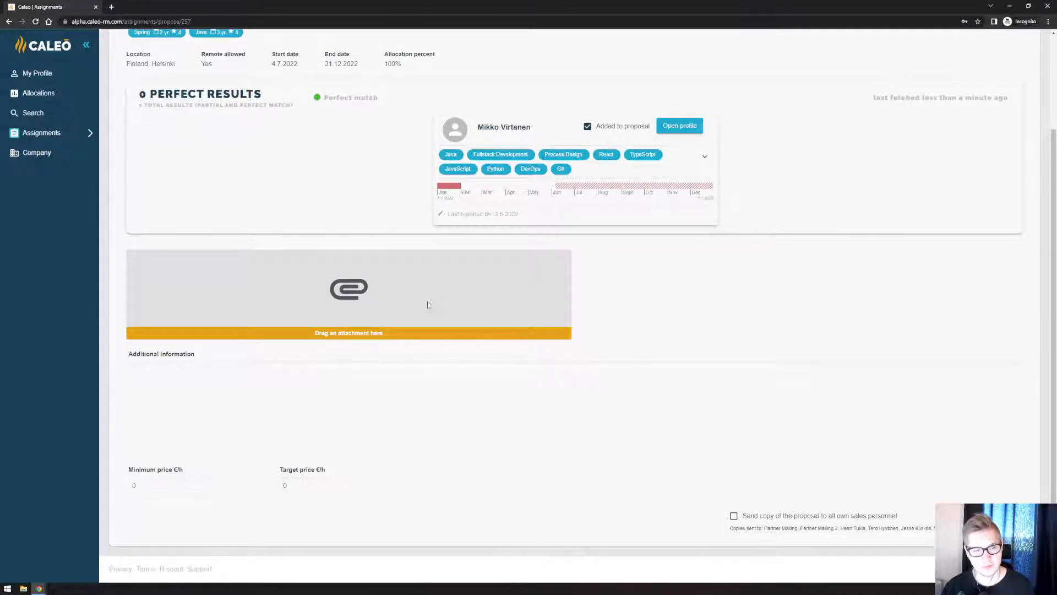
click(428, 304)
click(129, 60)
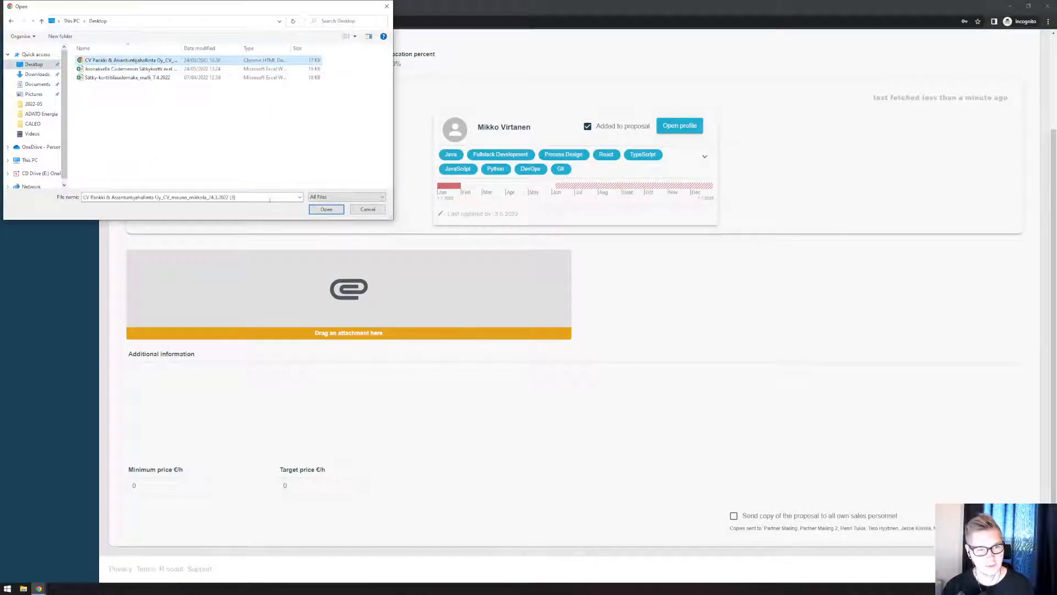
click(326, 209)
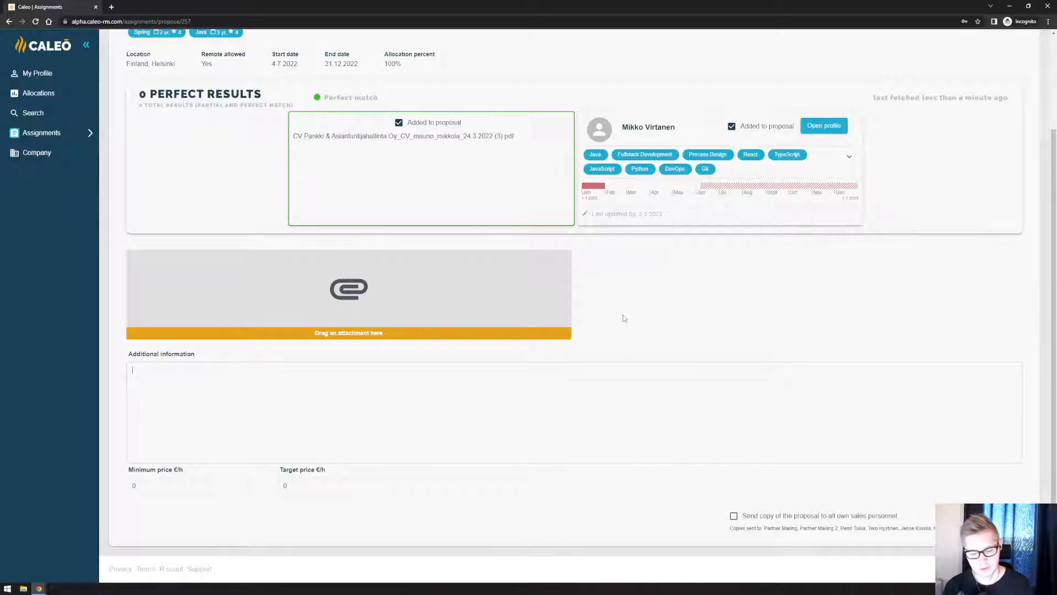
Enter "Relevant information" as additional information and set the minimum price to 50 €/h and the target price to 55 €/h.
text(omr)
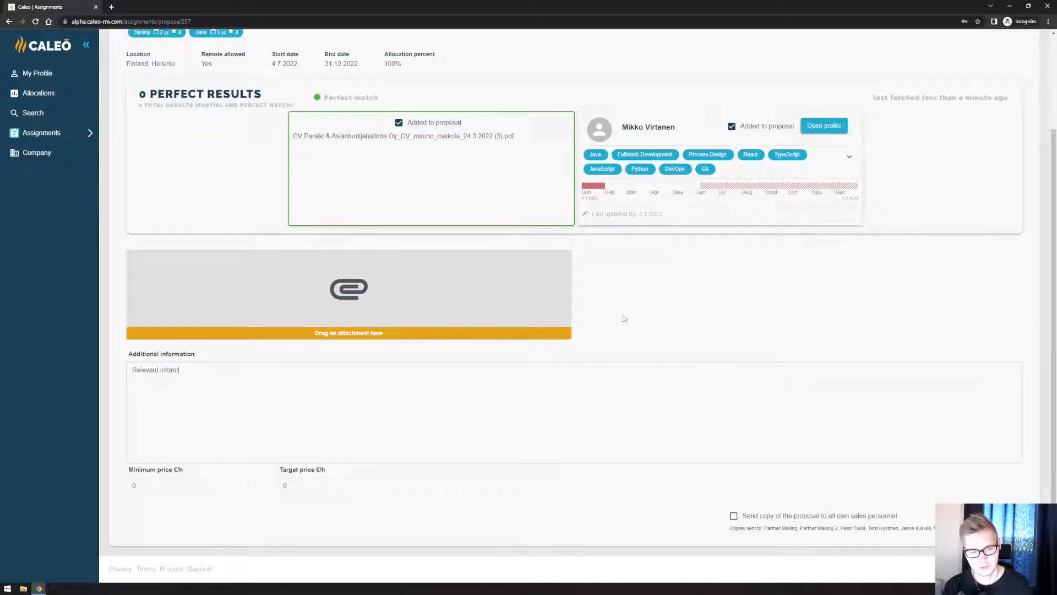
key(BackSpace)
key(BackSpace)
text(rmation)
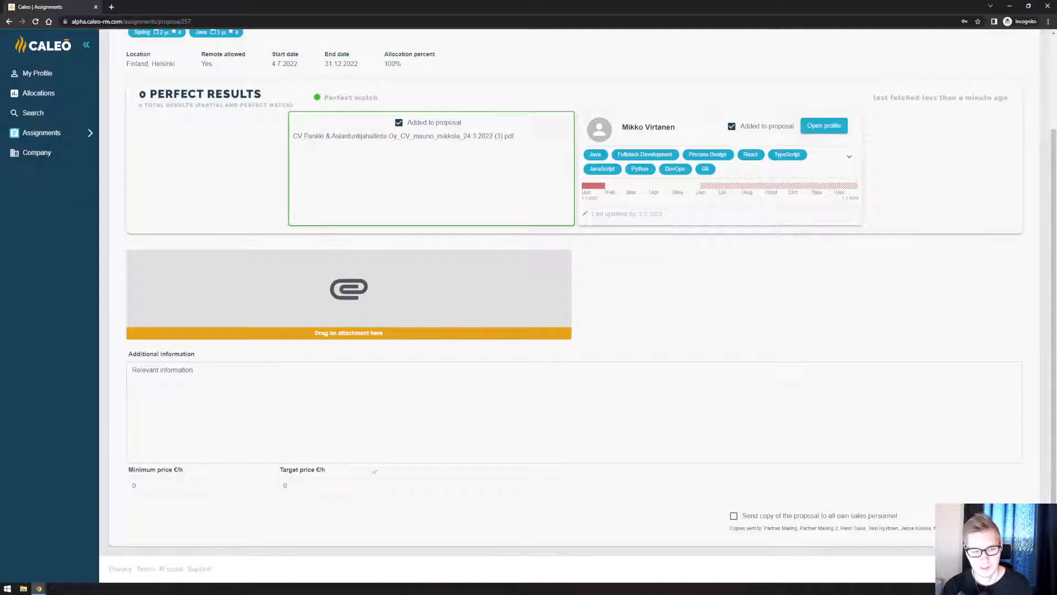
click(157, 485)
text(50)
key(Tab)
text(55)
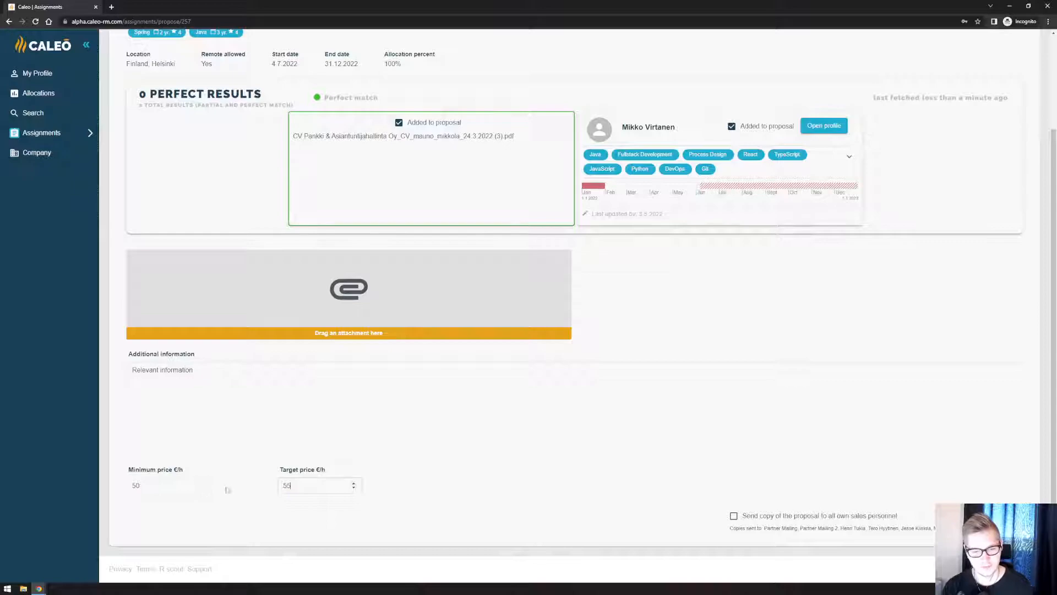
Enable sending a copy of the proposal to all own sales personnel.
scroll(551, 488, up, 1)
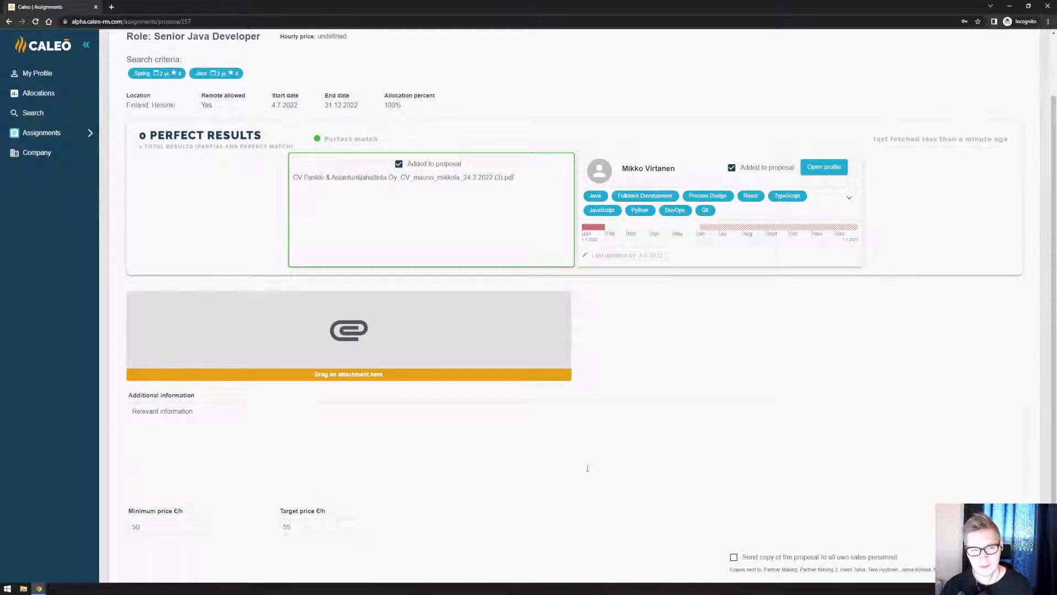
scroll(587, 468, up, 2)
scroll(590, 466, down, 3)
click(734, 516)
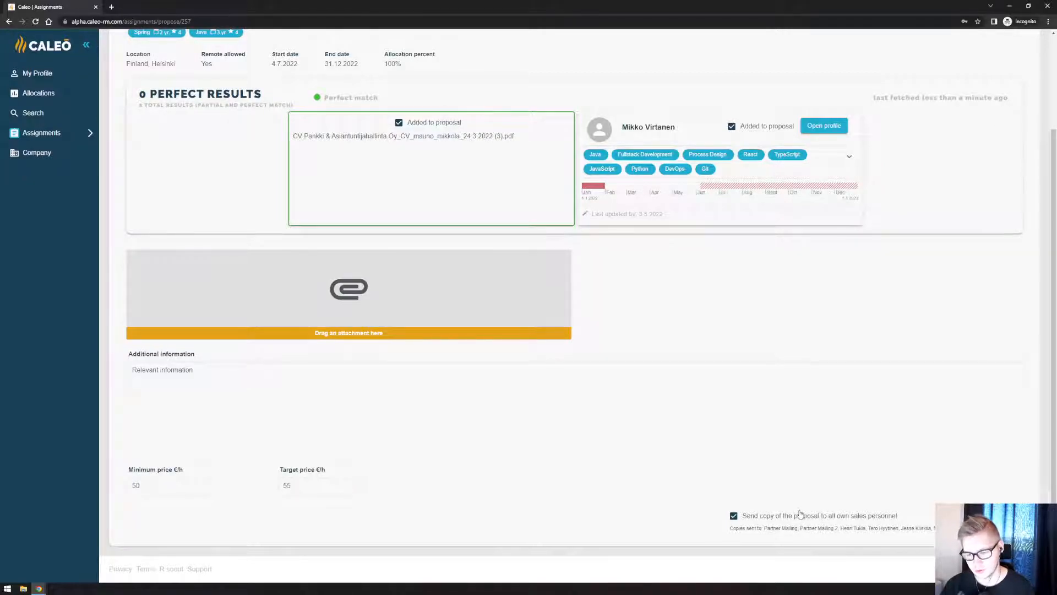
Check the completed proposal's candidate, attachment and prices, and submit it.
scroll(701, 498, up, 2)
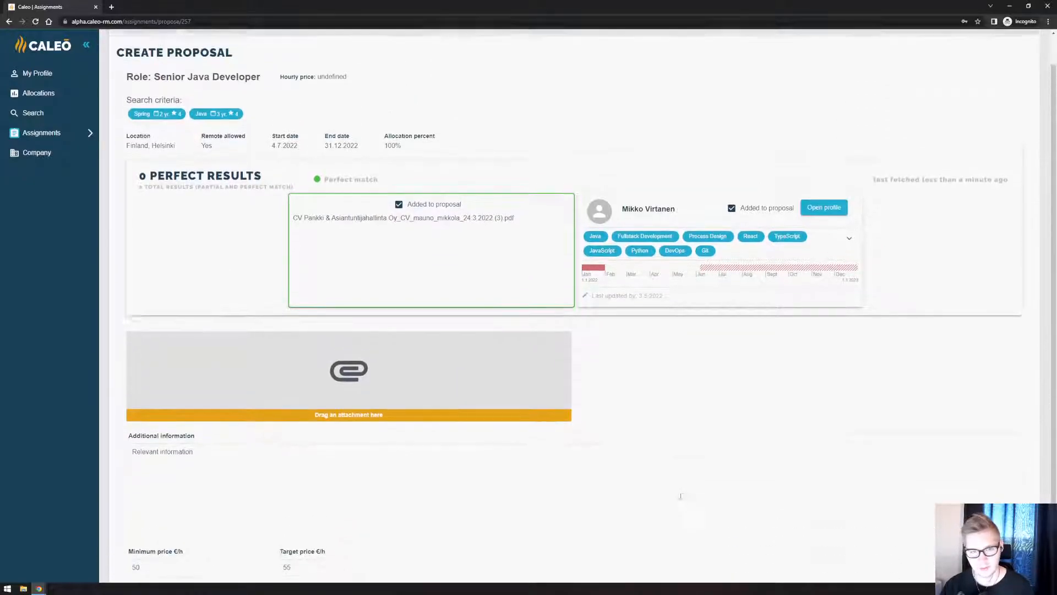
scroll(633, 479, down, 2)
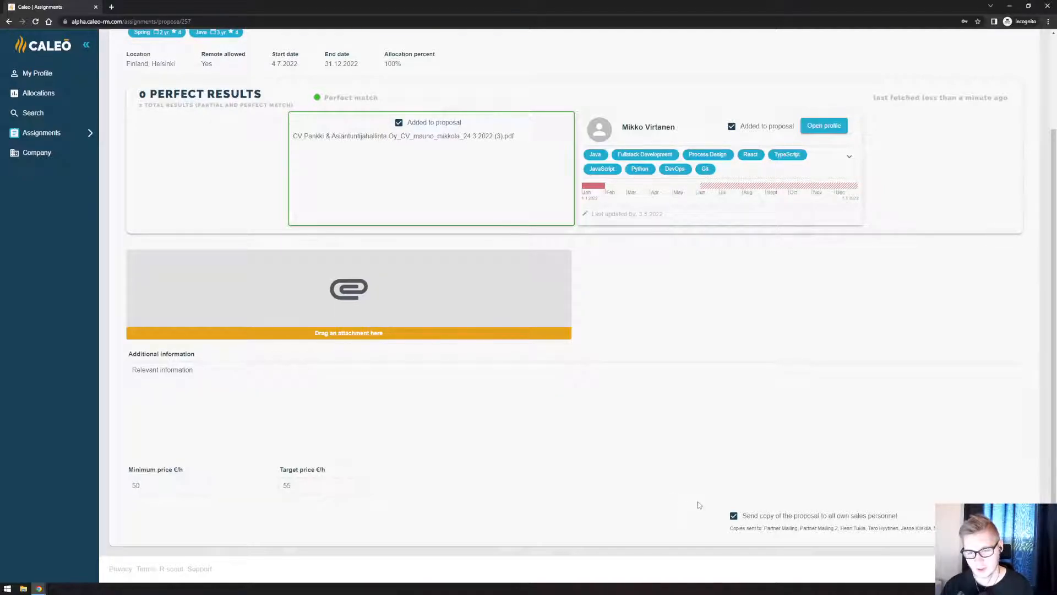
scroll(674, 489, up, 1)
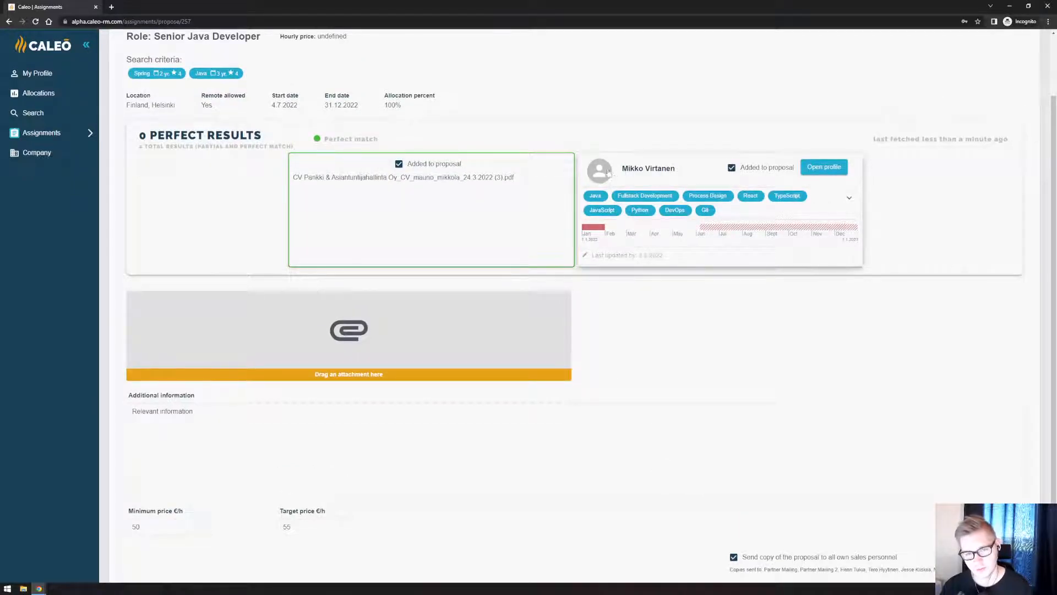
scroll(627, 408, down, 1)
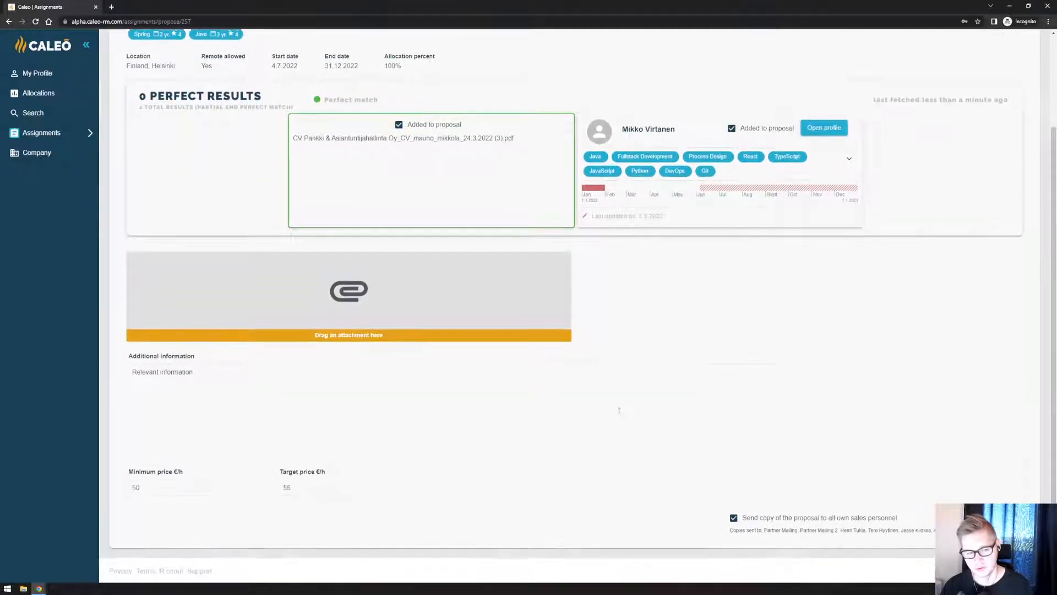
scroll(550, 449, up, 3)
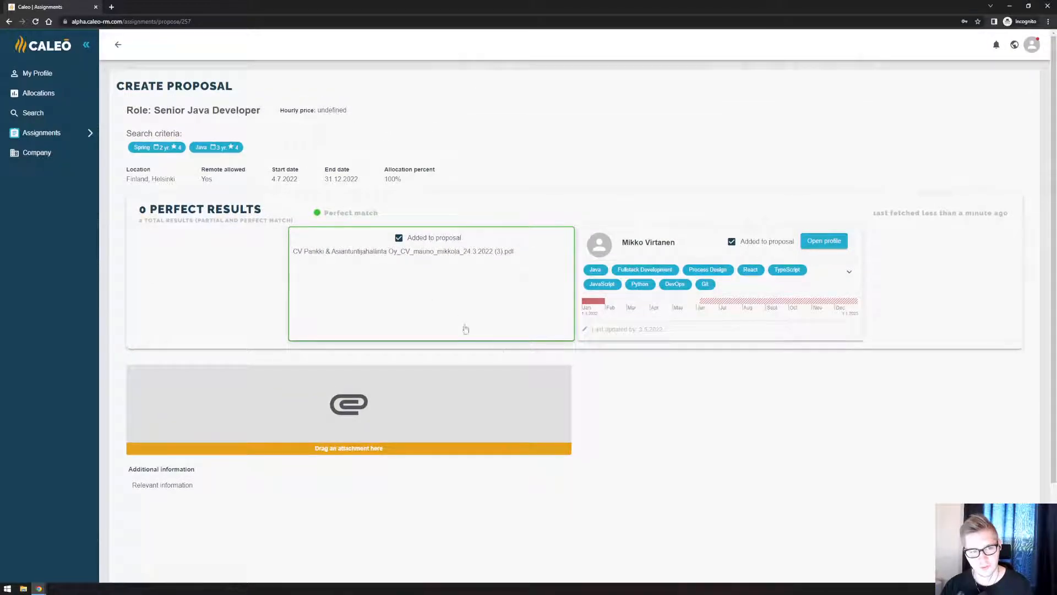
scroll(724, 445, down, 3)
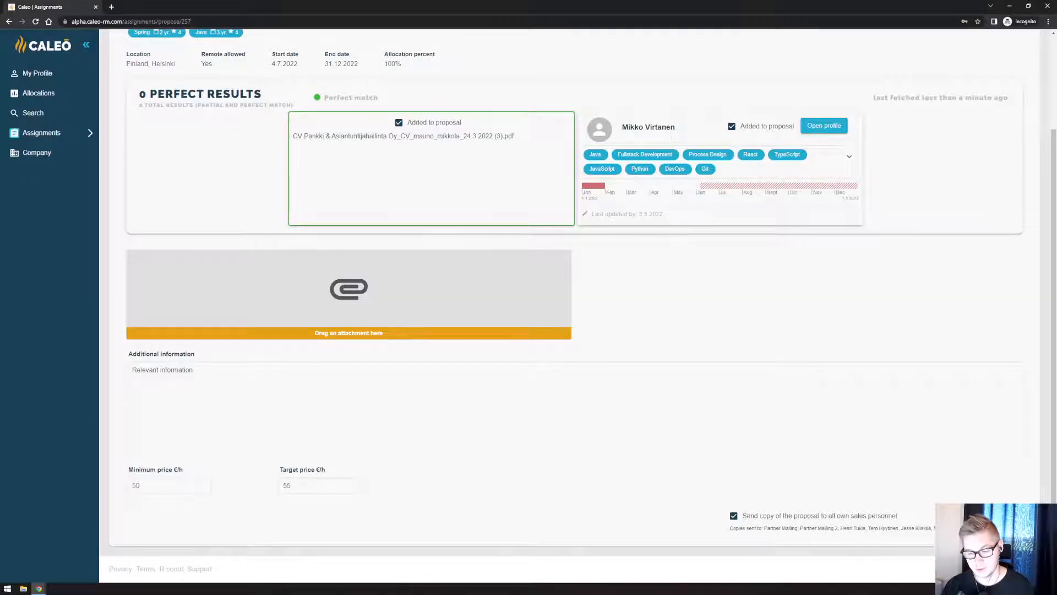
click(987, 520)
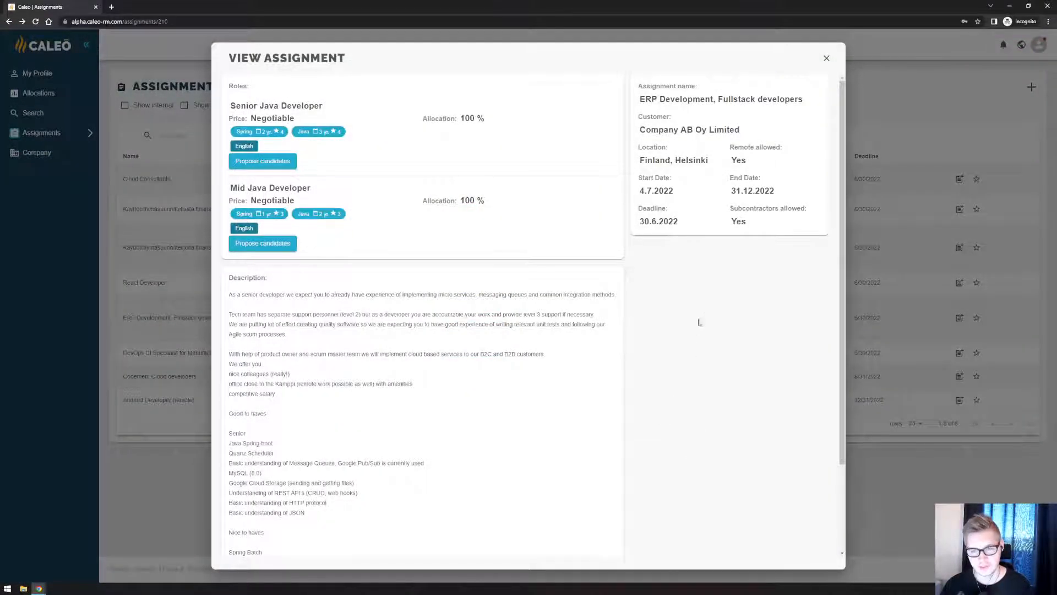
Switch to the assignment owner's browser window and open the proposed candidates of the ERP Development, Fullstack developers assignment.
drag(777, 3, 1056, 330)
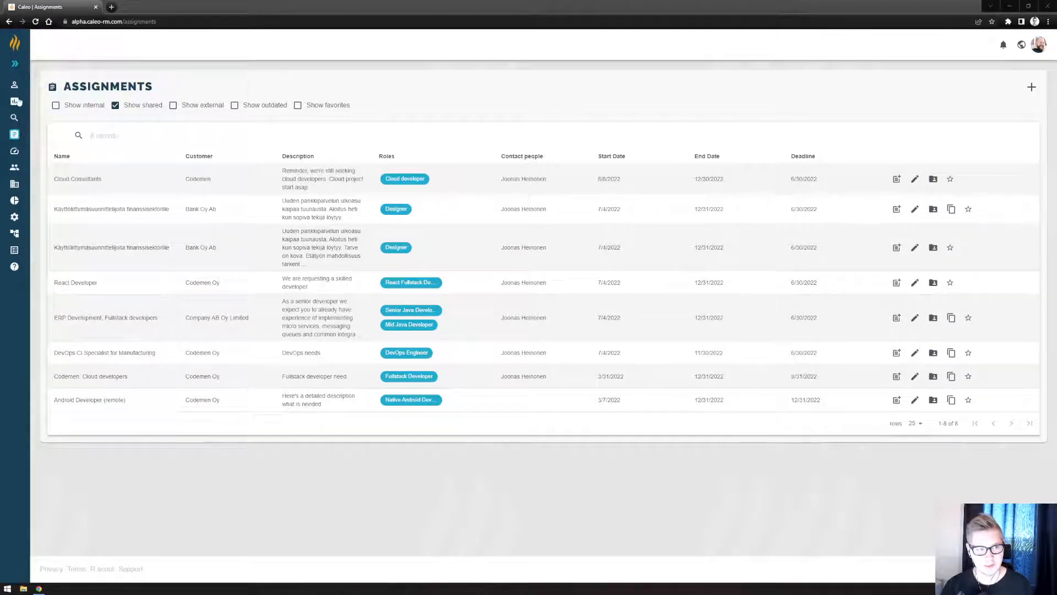
click(15, 120)
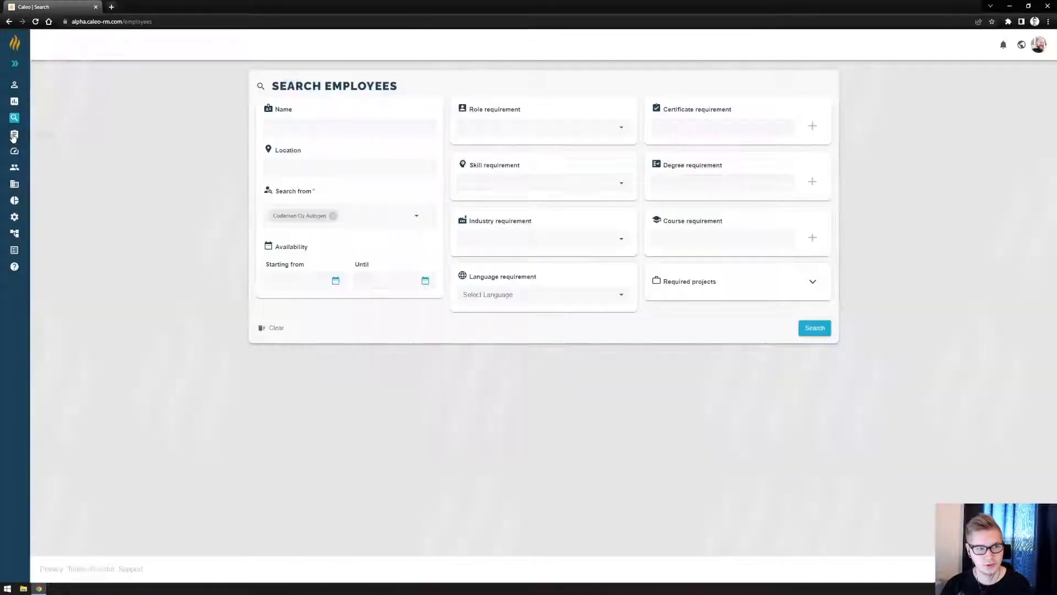
click(14, 135)
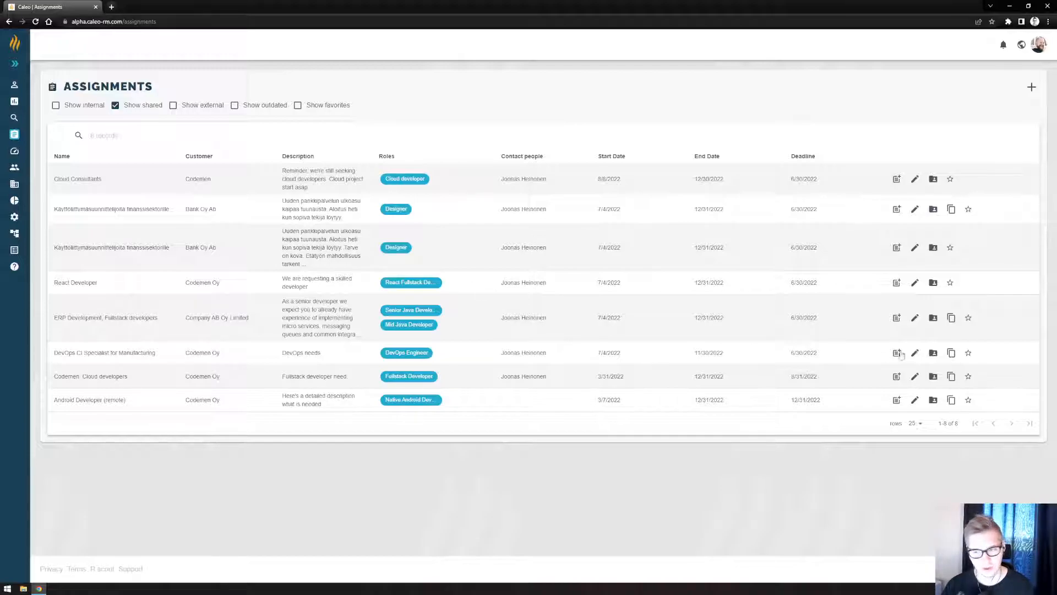
click(933, 319)
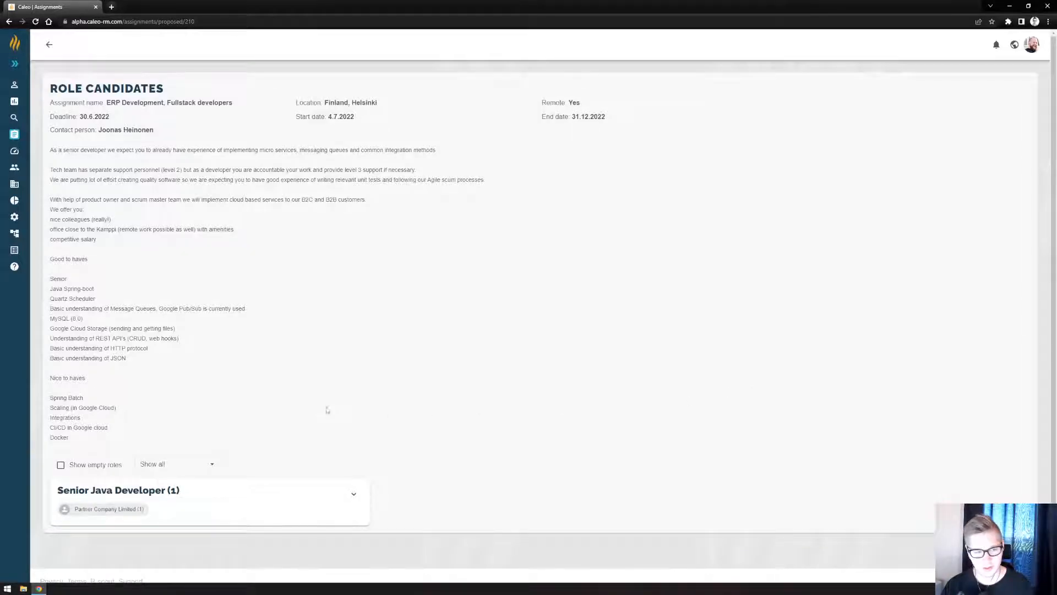
Include empty roles in the role candidates view and expand the Senior Java Developer role down to its proposals.
scroll(217, 438, down, 1)
click(92, 454)
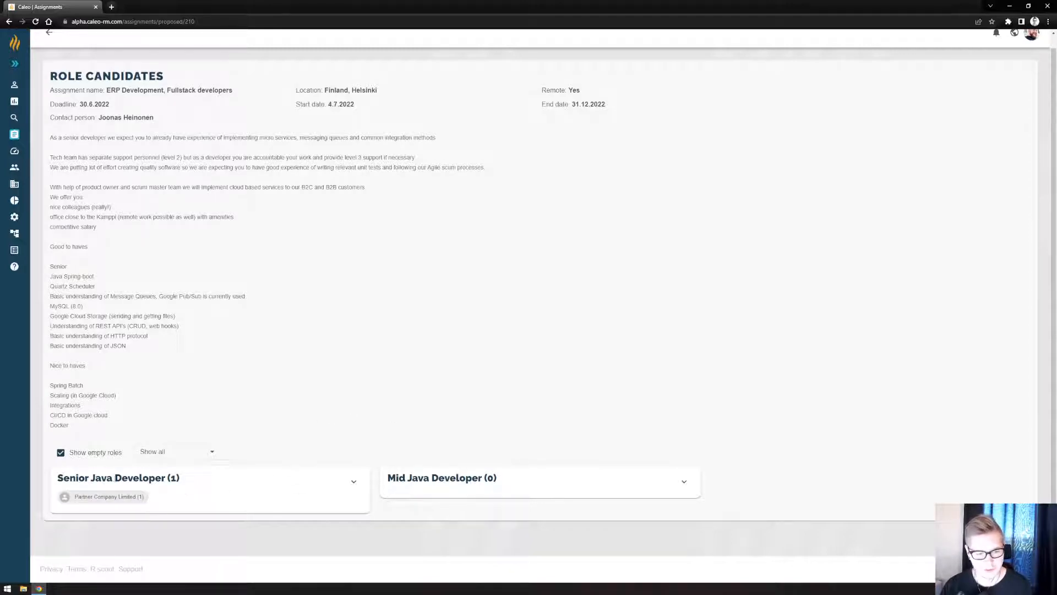
click(352, 481)
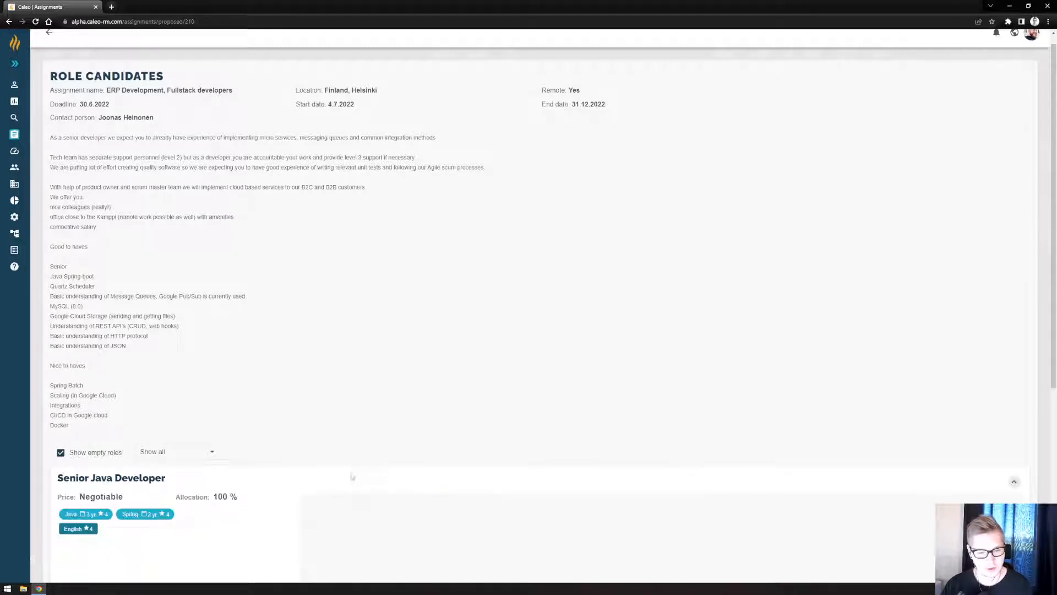
scroll(391, 415, down, 5)
scroll(391, 414, down, 1)
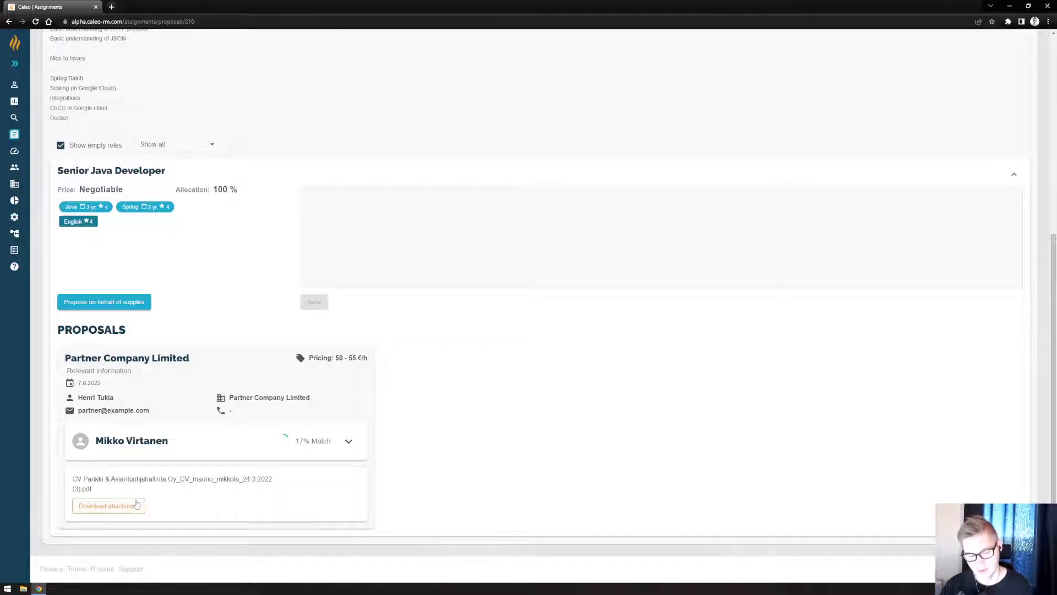
Expand the proposed candidate's match details, download the CV as a PDF and view it, and collapse the details again.
click(350, 441)
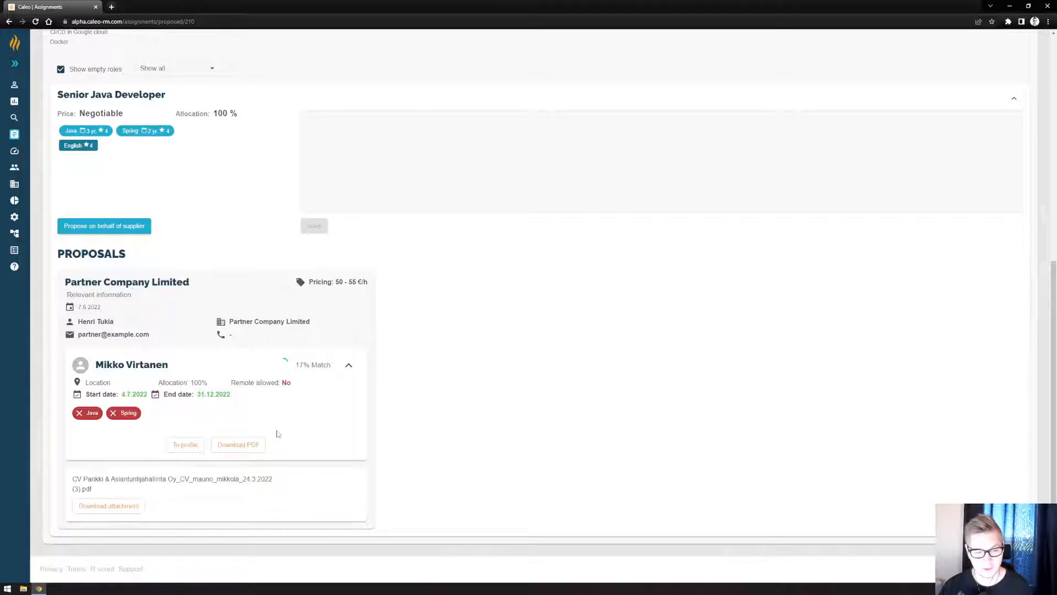
click(248, 443)
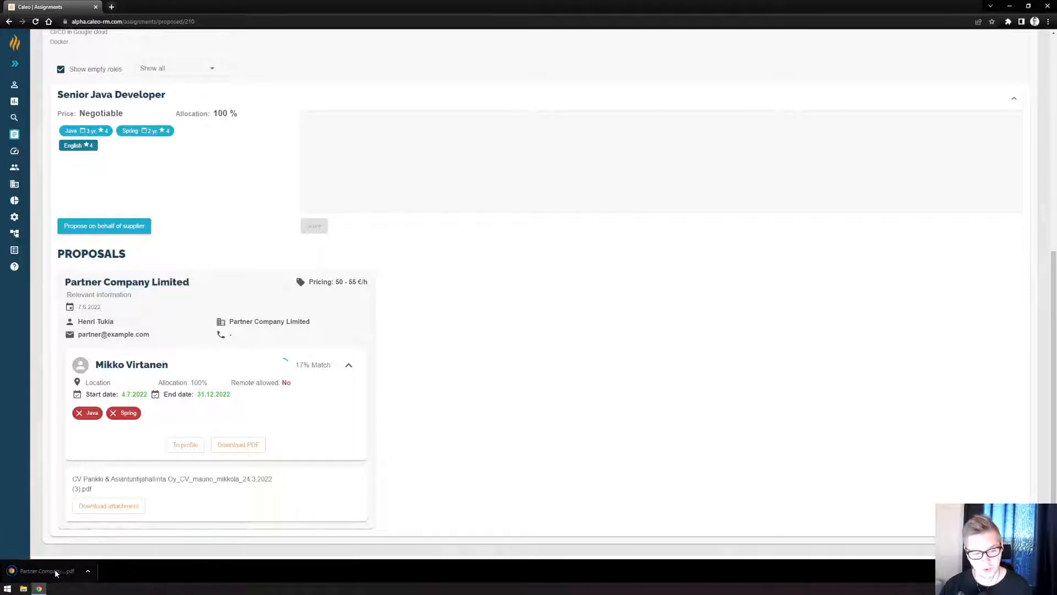
click(44, 570)
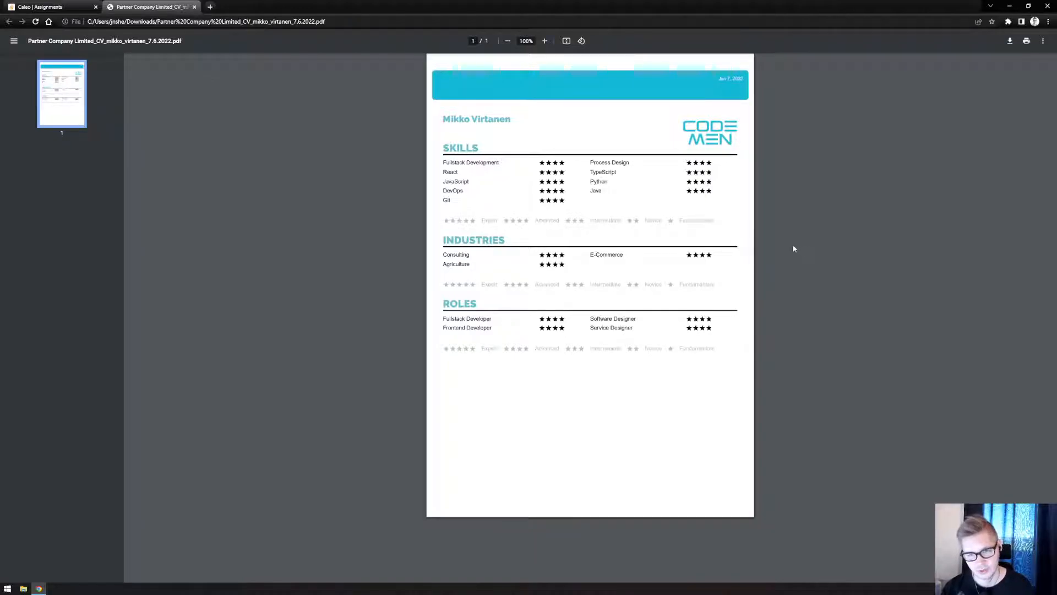
key(ctrl+w)
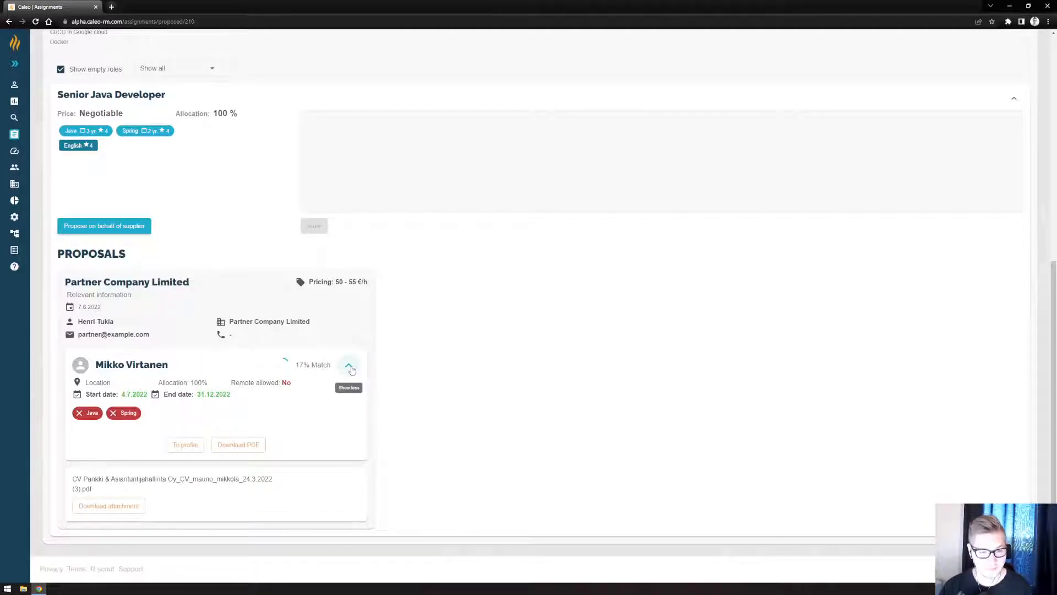
click(350, 367)
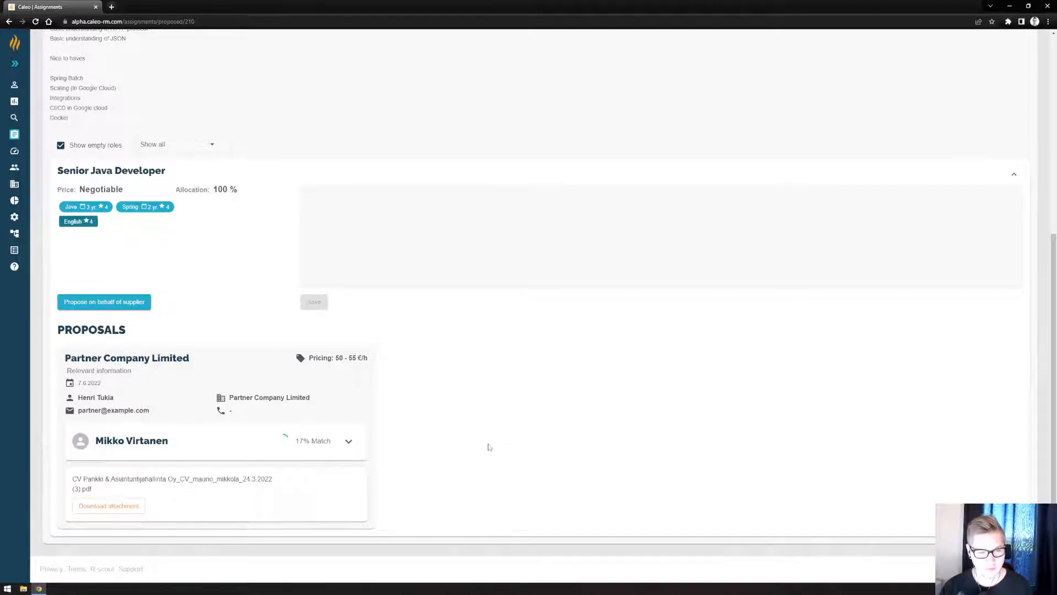
Add a note to the Senior Java Developer role saying the proposed candidate is good to go, and save it.
scroll(486, 440, up, 1)
scroll(483, 435, down, 1)
scroll(463, 434, up, 1)
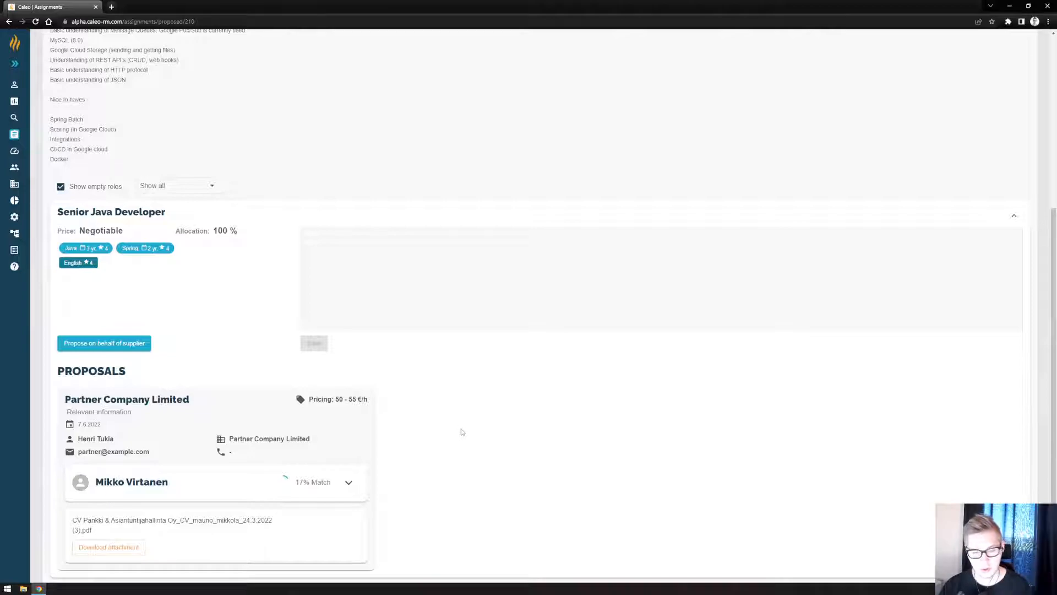
click(379, 282)
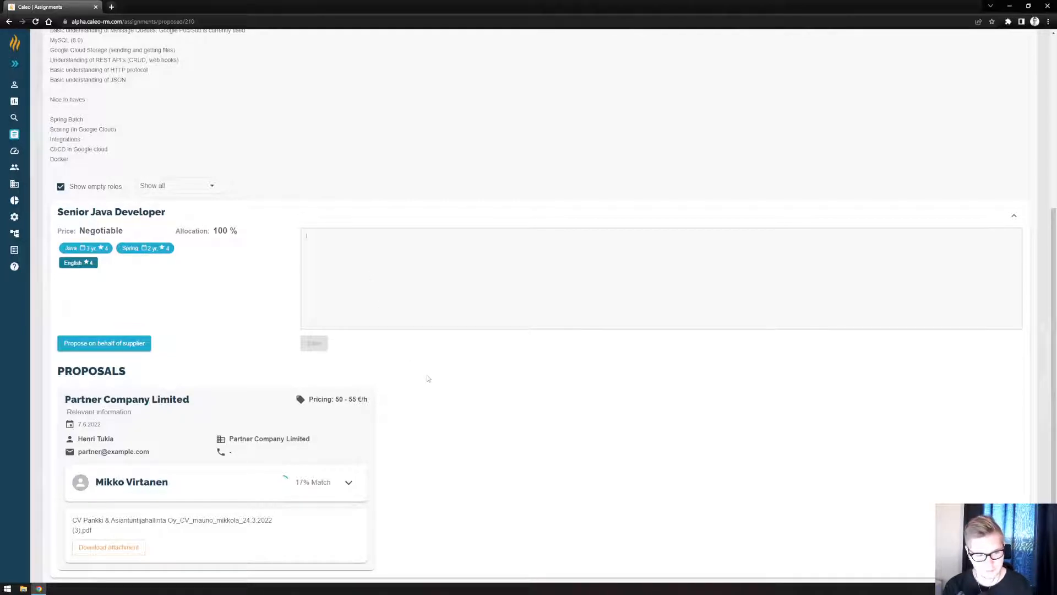
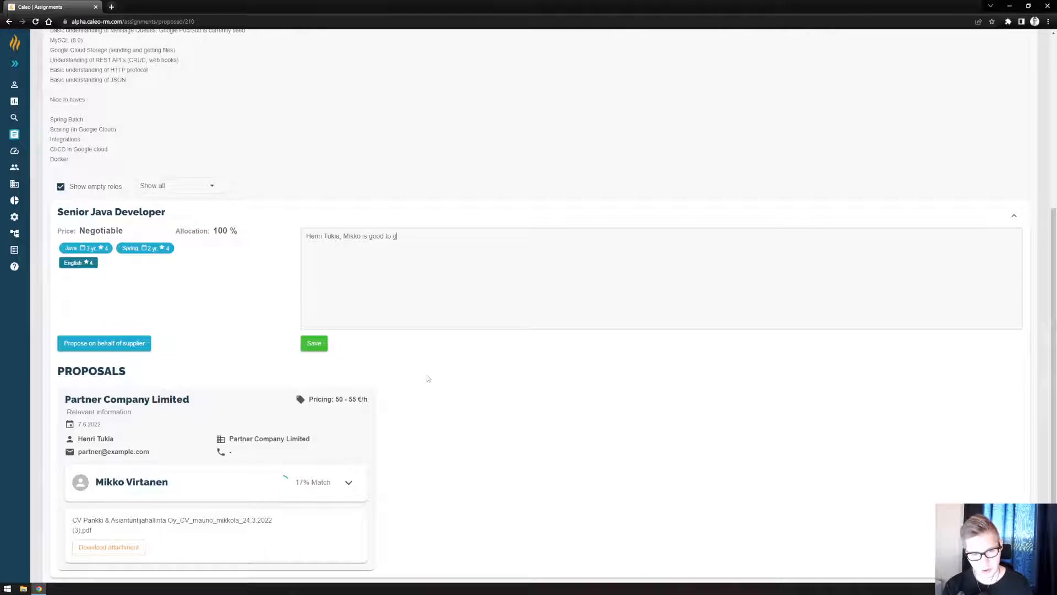
click(322, 344)
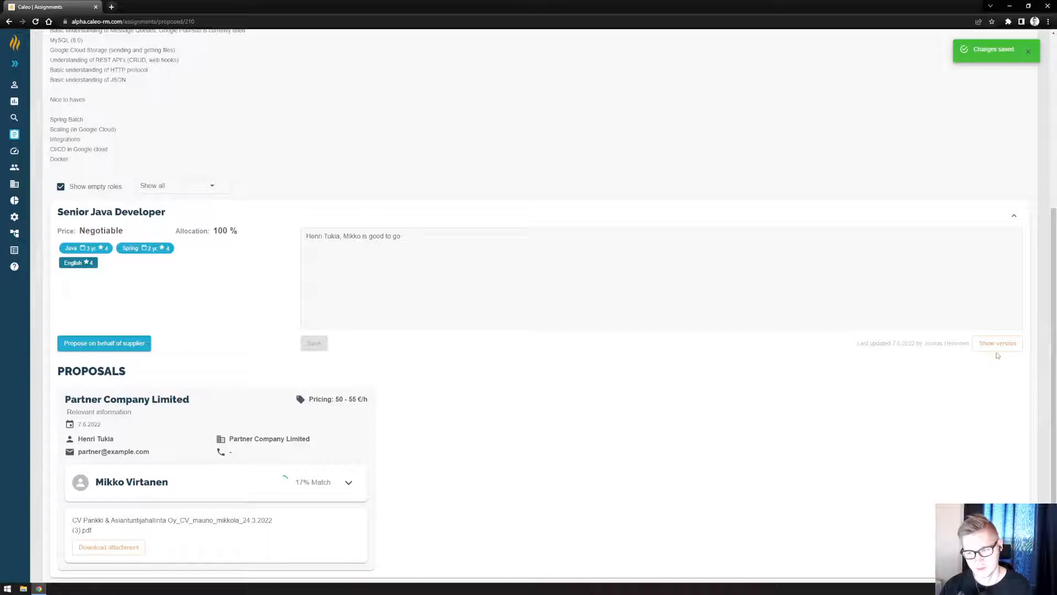
Review the version history of the Senior Java Developer role's note and close it.
click(995, 345)
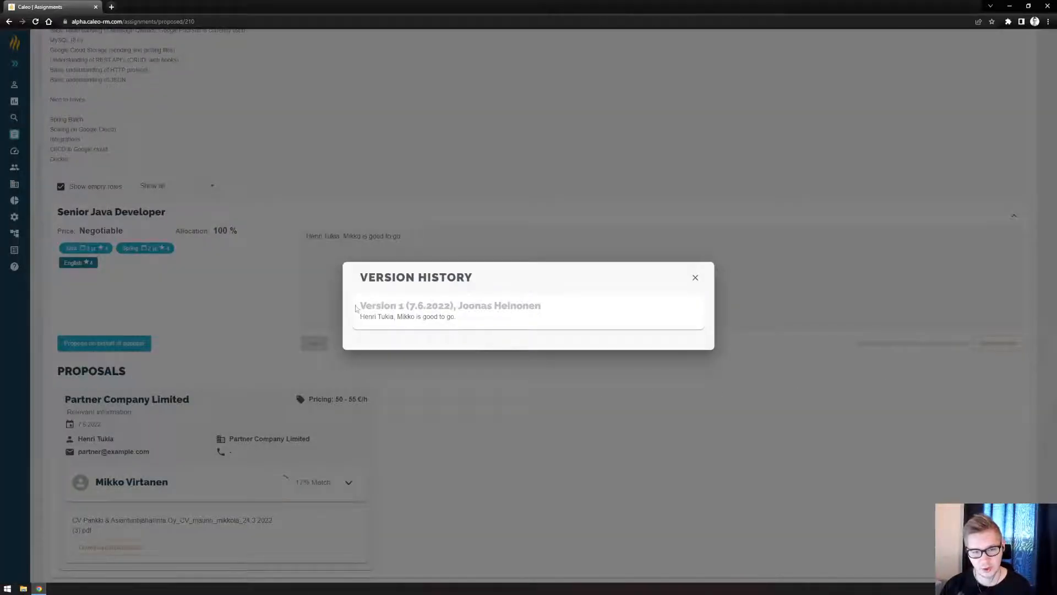
drag(355, 308, 519, 323)
click(553, 379)
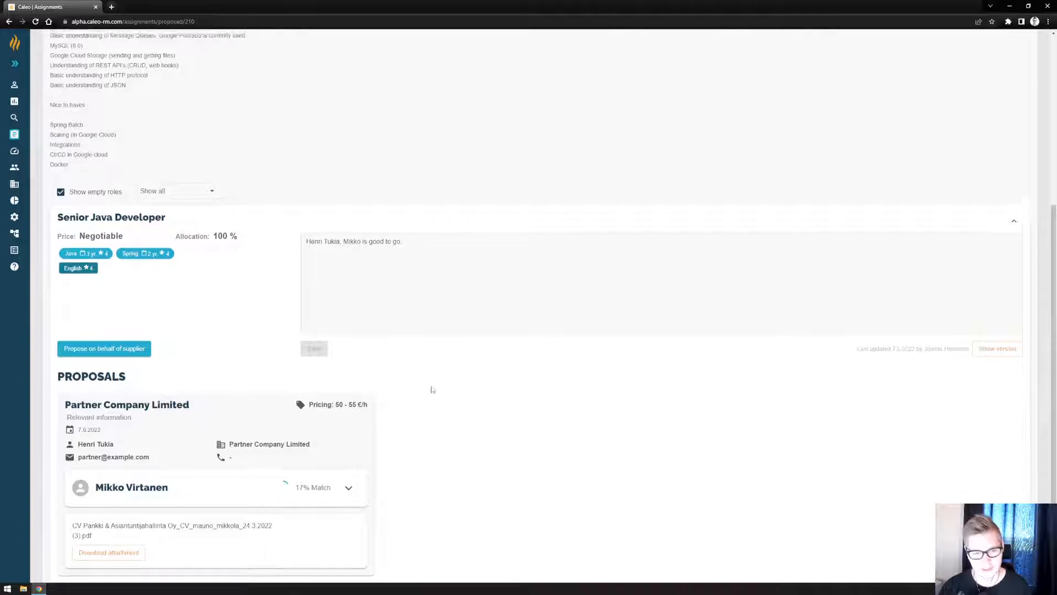
Start a proposal on behalf of a supplier for the Senior Java Developer role.
scroll(256, 306, up, 1)
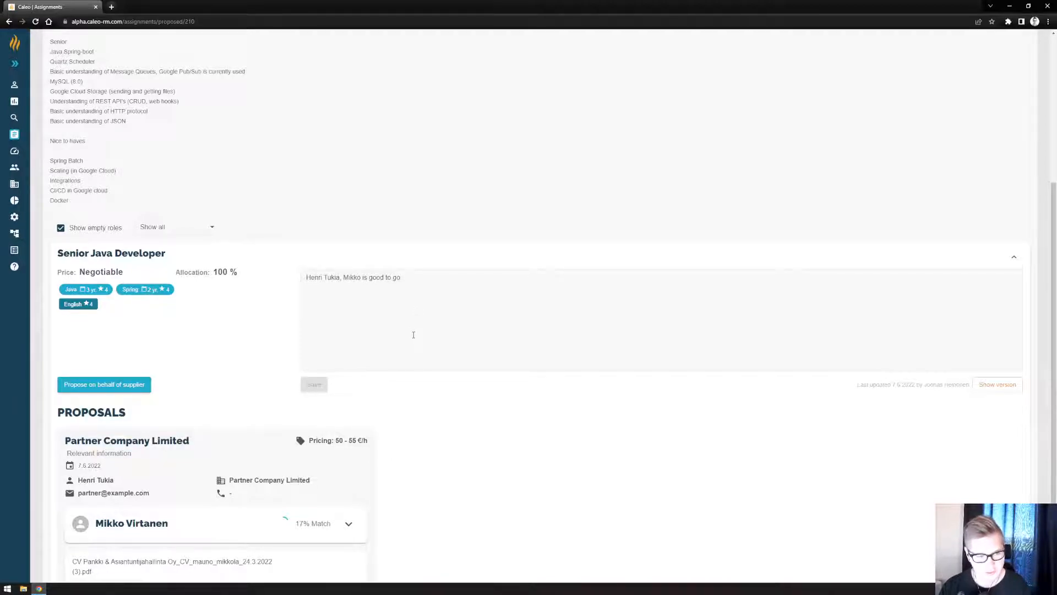
scroll(440, 338, down, 1)
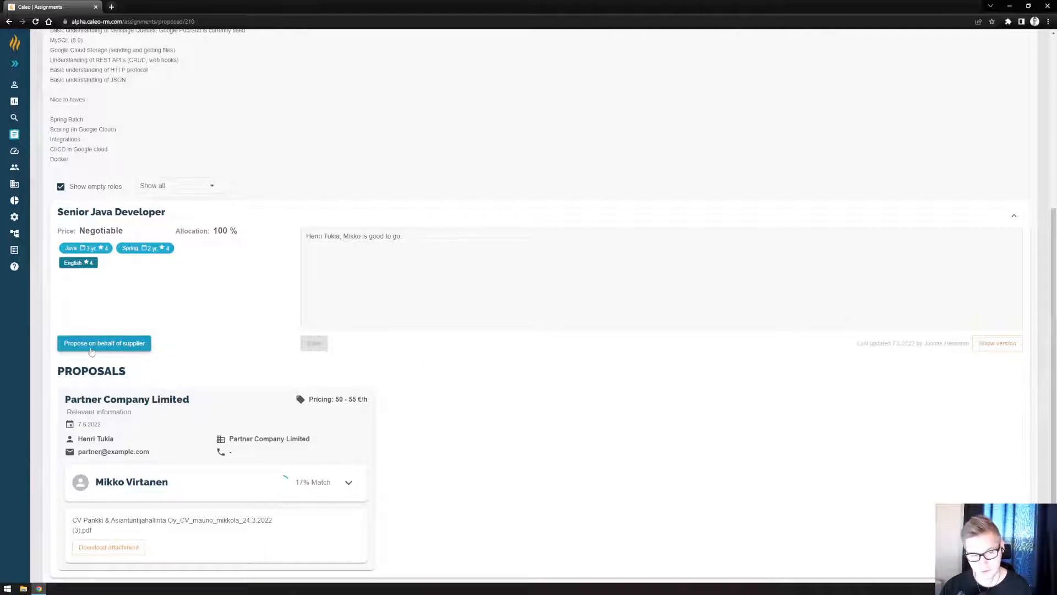
click(91, 349)
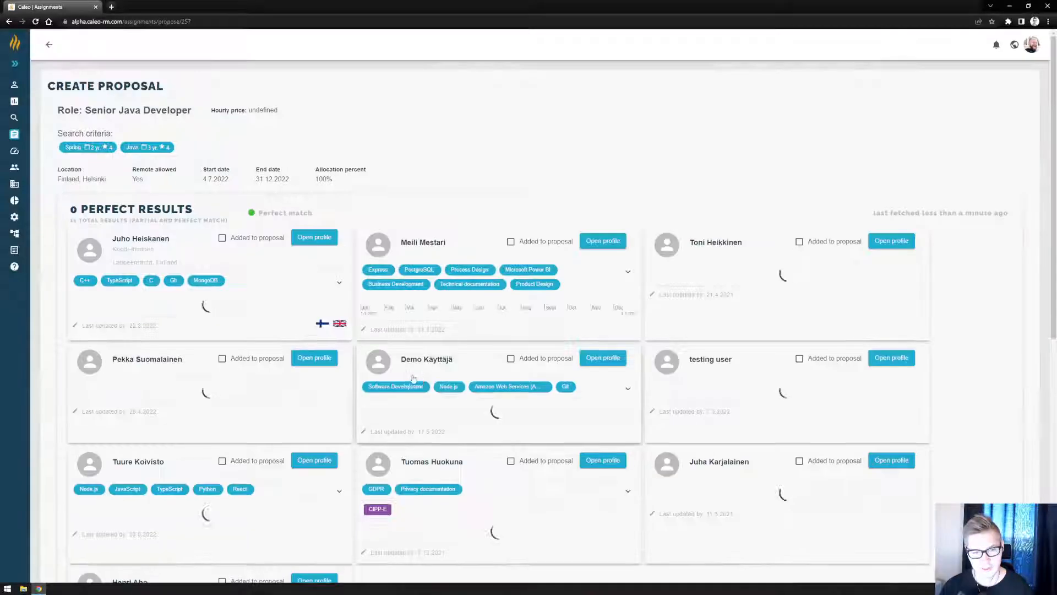
Look over the proposal form's candidate list, attachment area, additional information and price fields, and leave the form without submitting a proposal.
scroll(330, 352, down, 7)
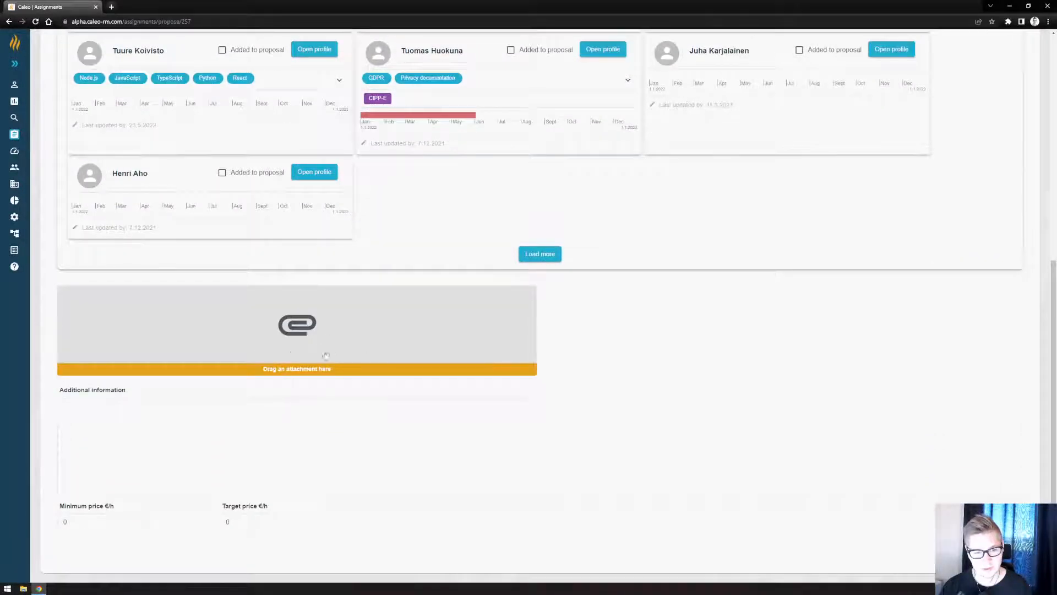
scroll(325, 336, down, 1)
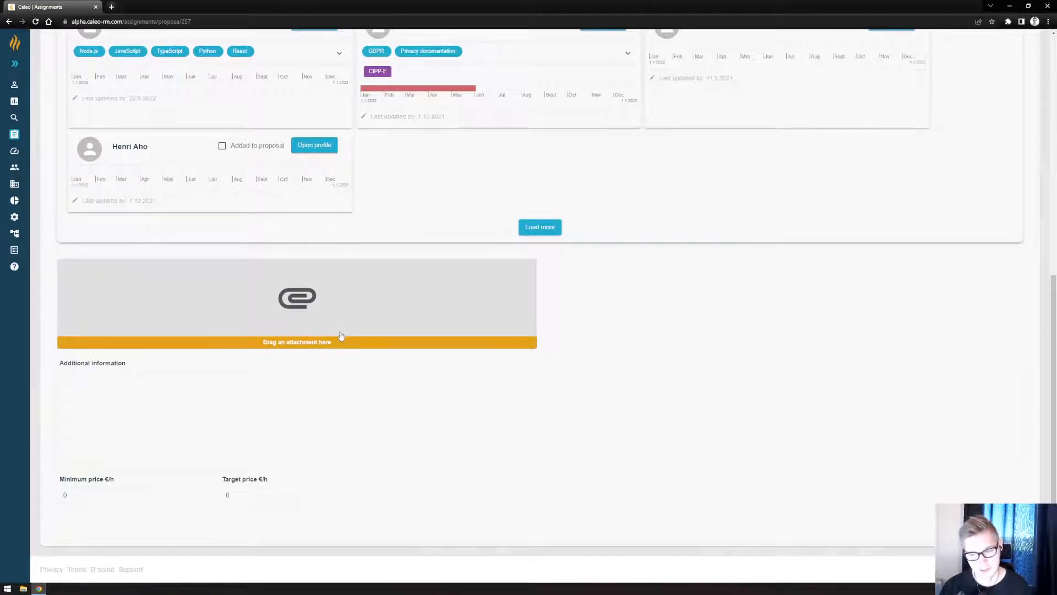
scroll(326, 333, up, 8)
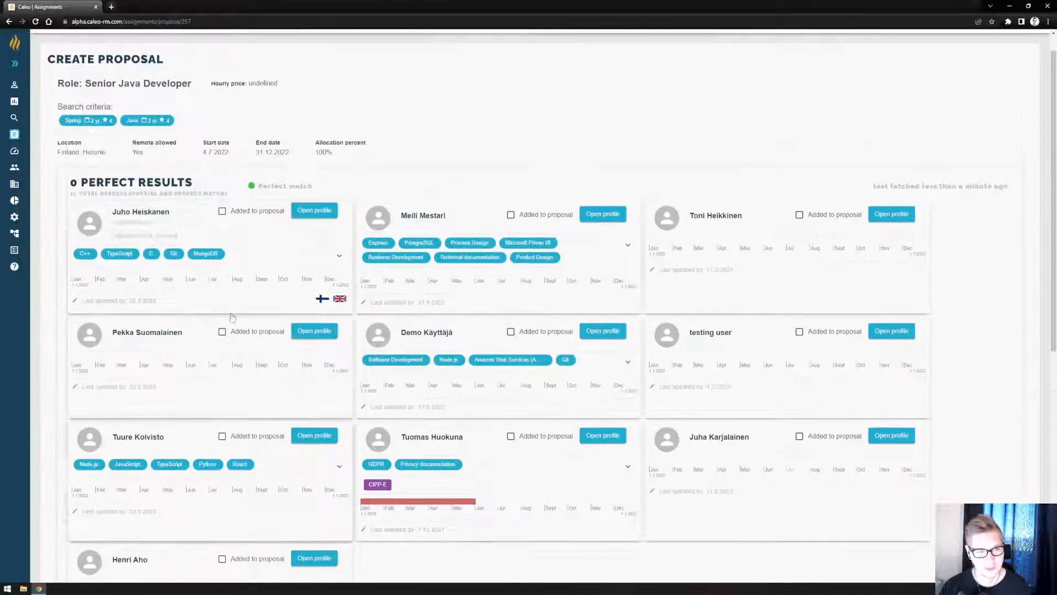
scroll(232, 317, up, 1)
click(49, 44)
click(606, 323)
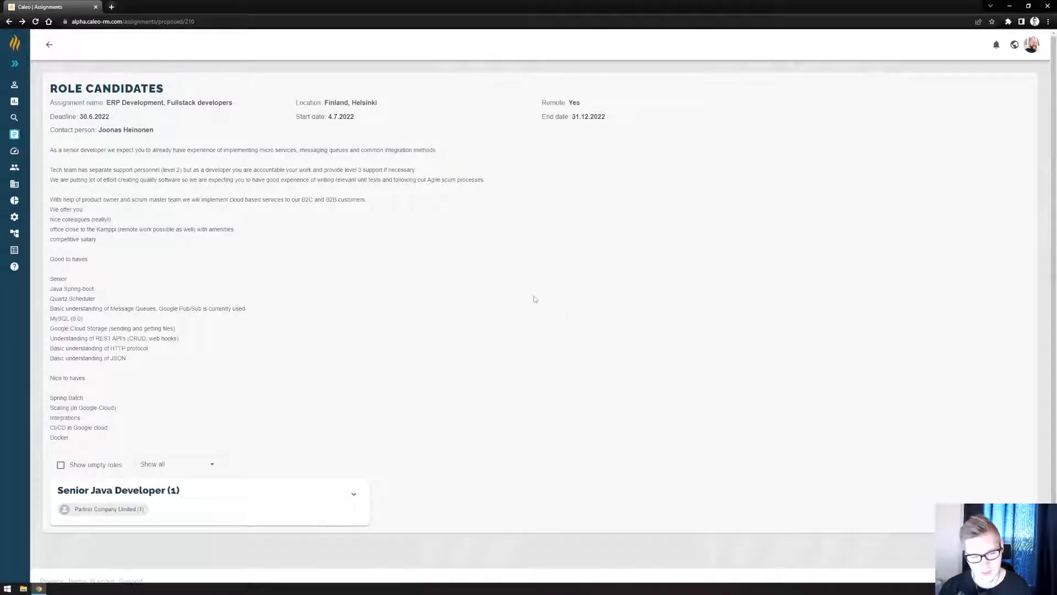
Expand the Senior Java Developer role to show its details and proposals.
scroll(478, 300, down, 1)
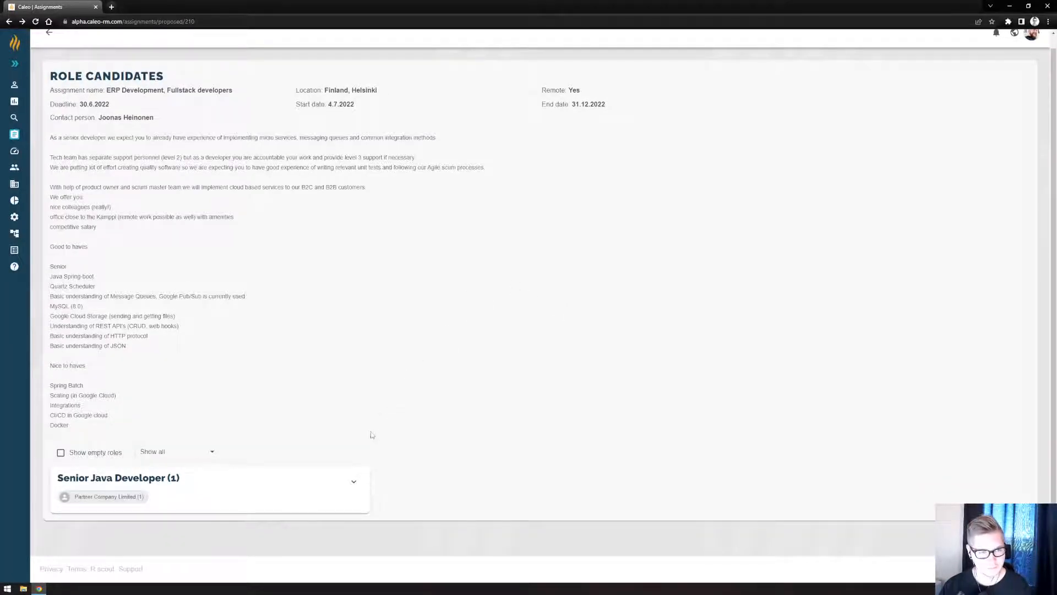
click(354, 482)
scroll(380, 451, down, 5)
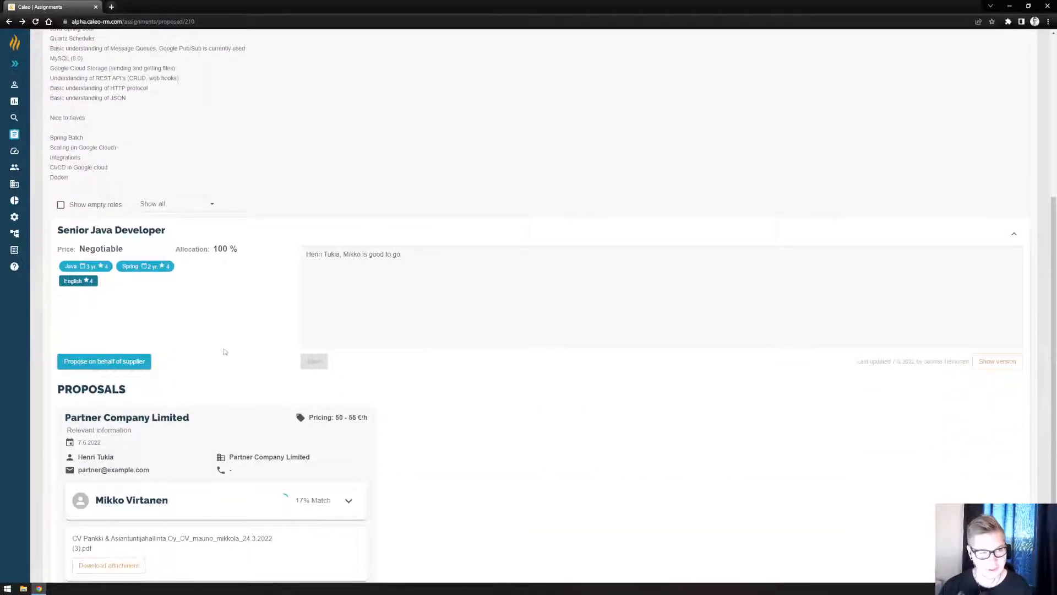
Review the assignment description, the Senior Java Developer role's requirements and note, and the proposal from Partner Company Limited.
scroll(225, 353, up, 1)
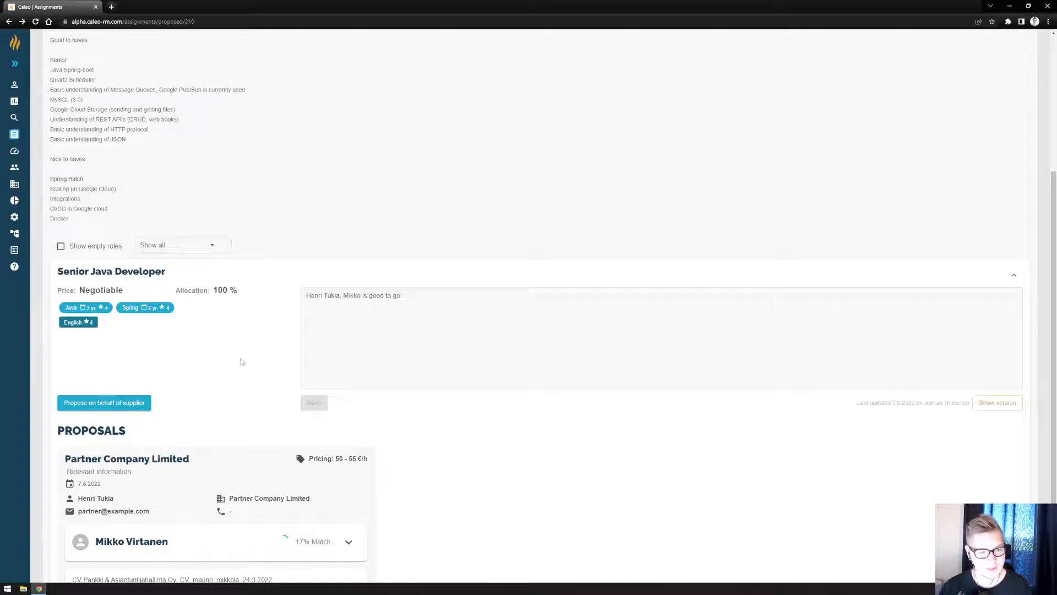
scroll(275, 336, up, 1)
scroll(278, 336, down, 2)
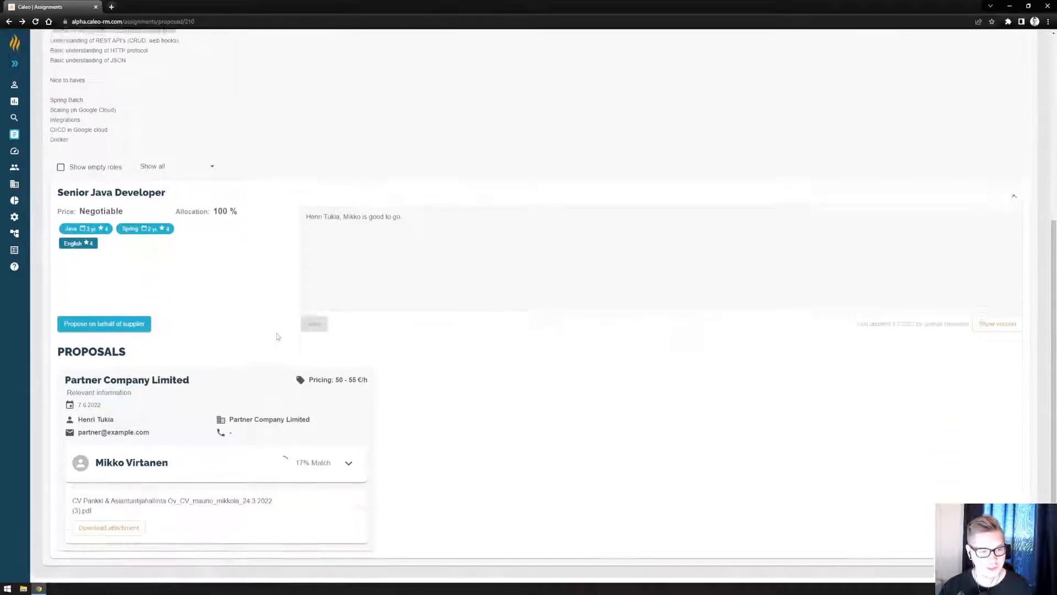
scroll(278, 337, down, 1)
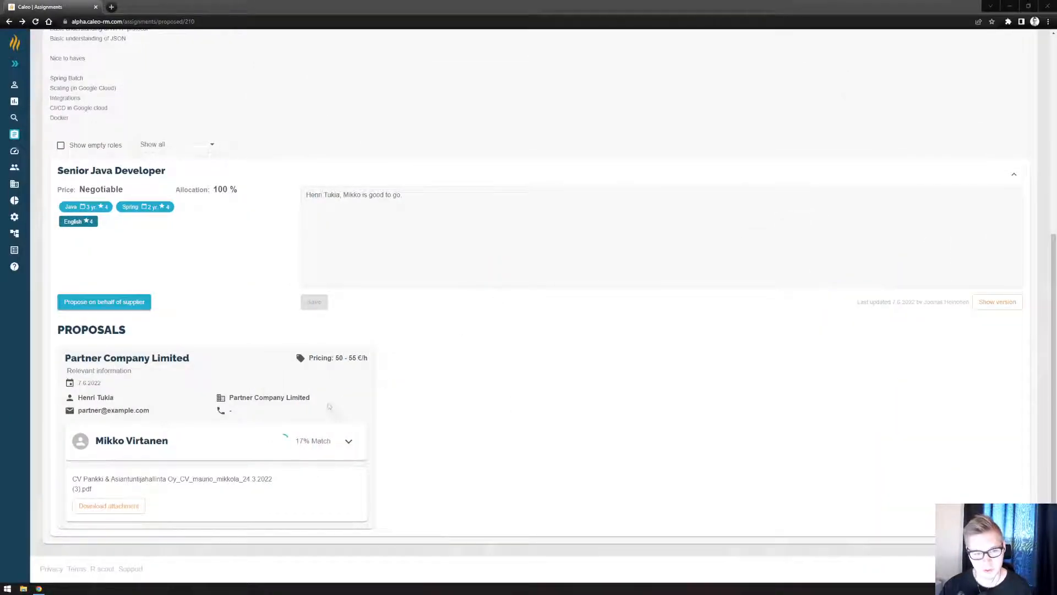
scroll(413, 370, up, 2)
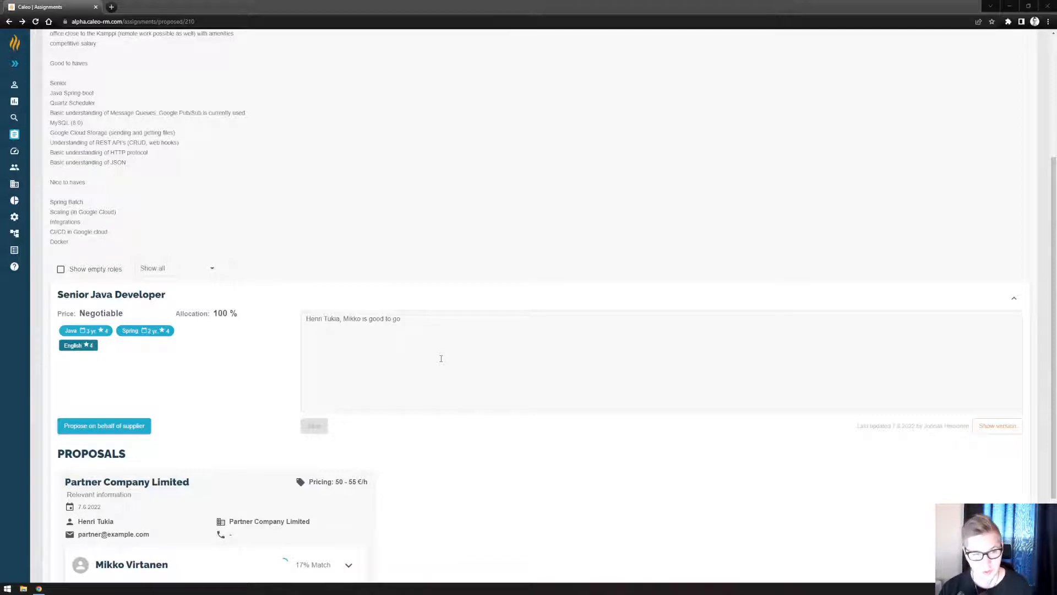
scroll(444, 359, up, 3)
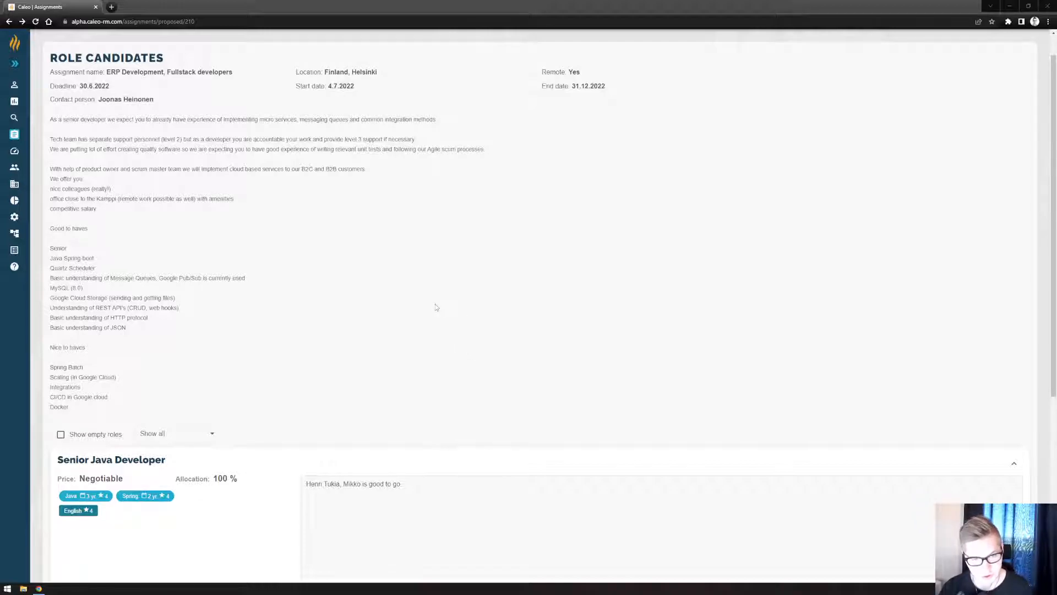
scroll(438, 309, down, 3)
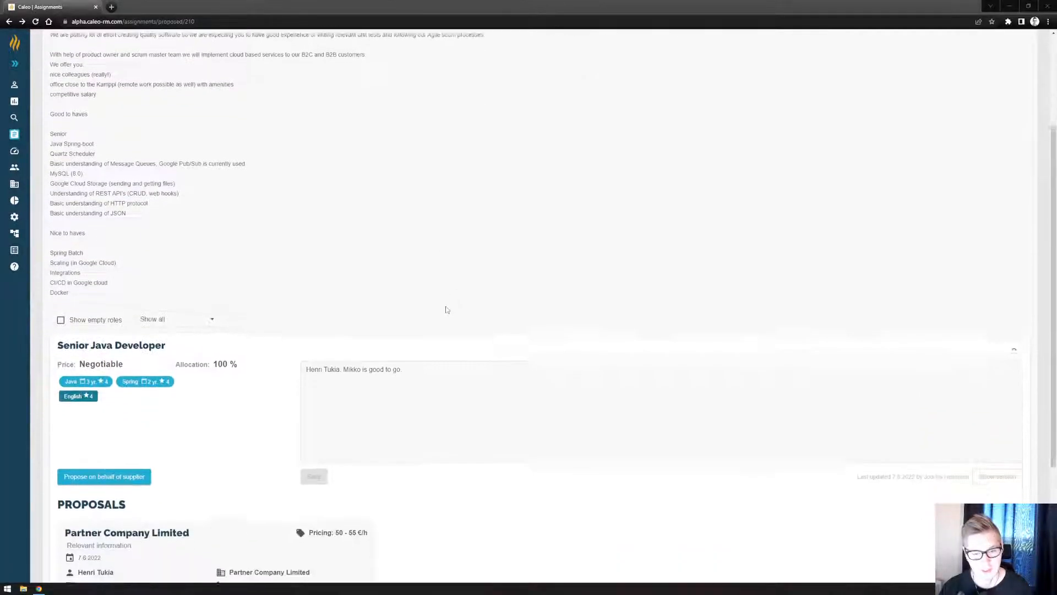
scroll(418, 372, down, 2)
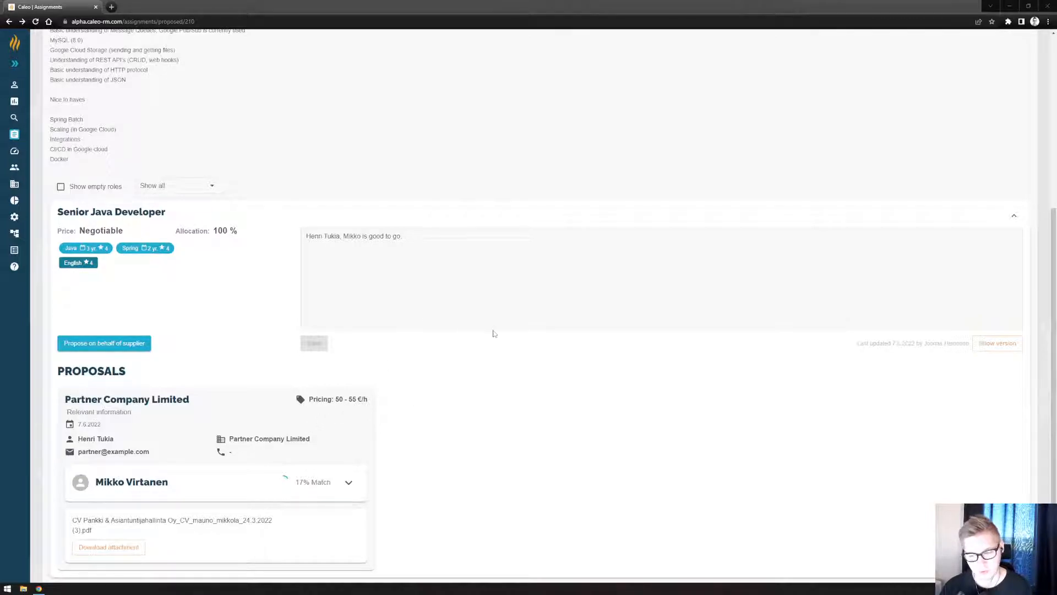
Switch from the role candidates page to another open window.
key(alt+Tab)
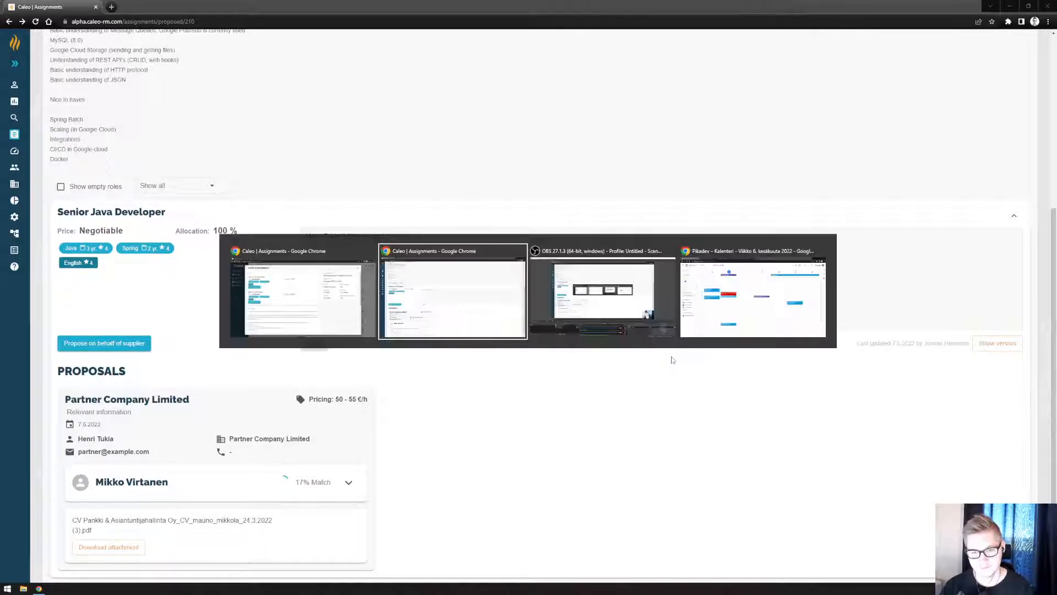